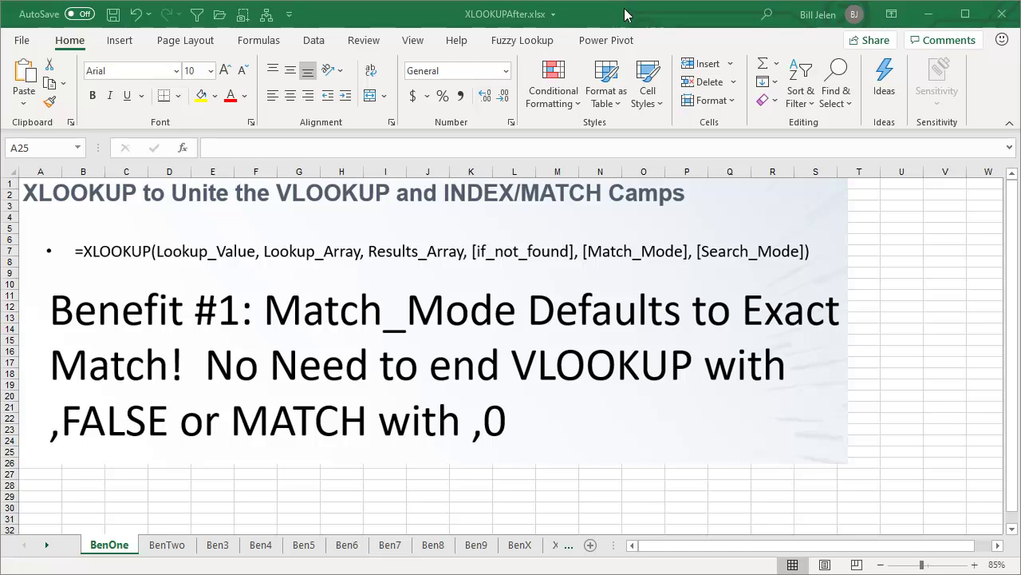
Step through sheets BenTwo, Ben3, Ben4, Ben5, Ben6 and Ben7, ending on the Benefit #7 wildcards slide
click(173, 549)
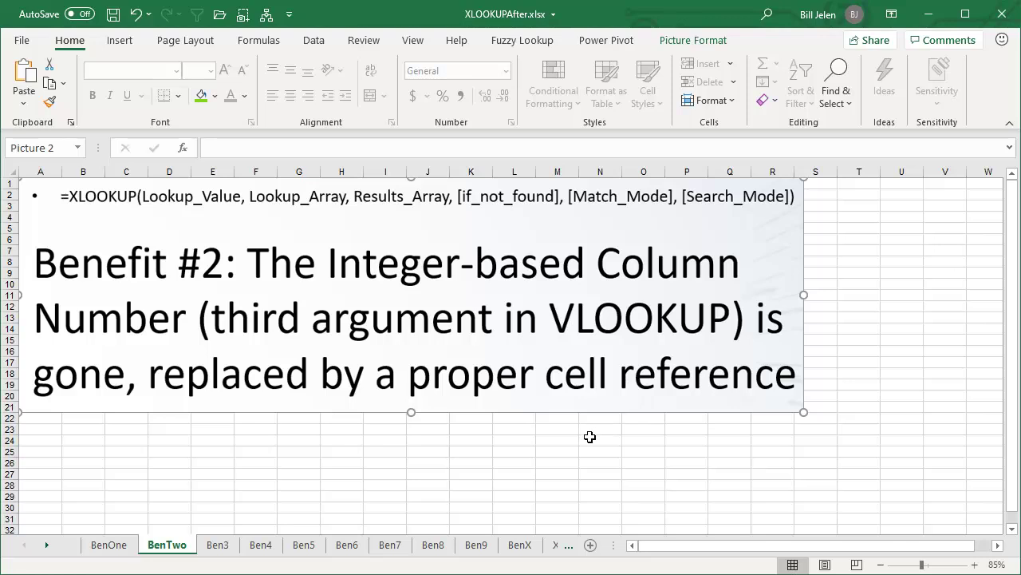
click(218, 545)
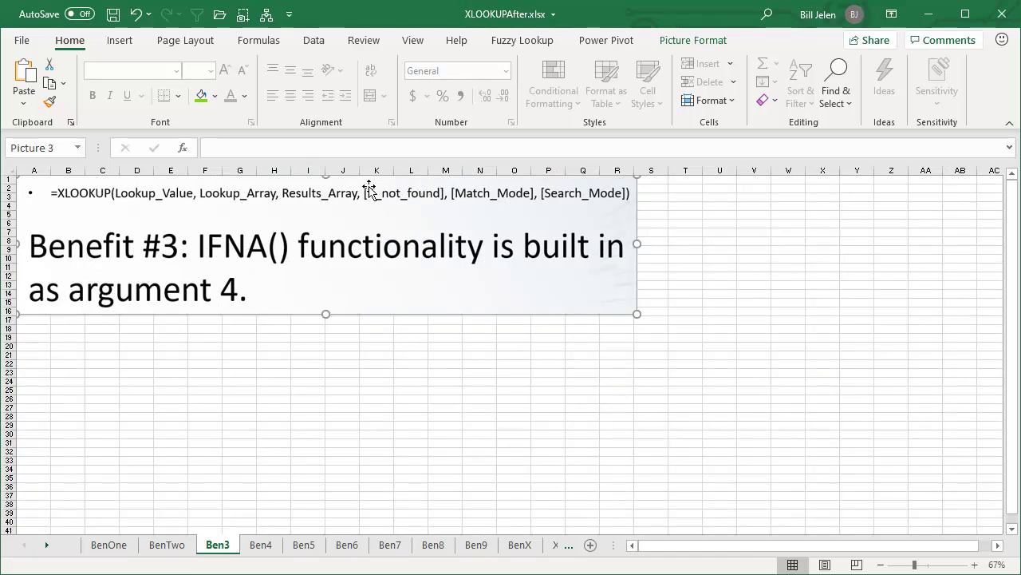
click(262, 545)
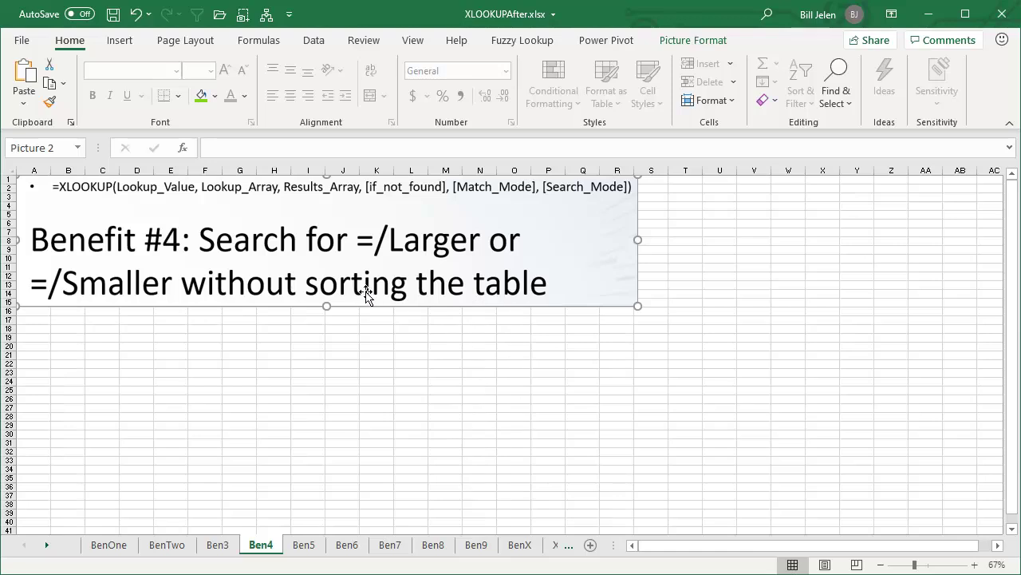
click(304, 545)
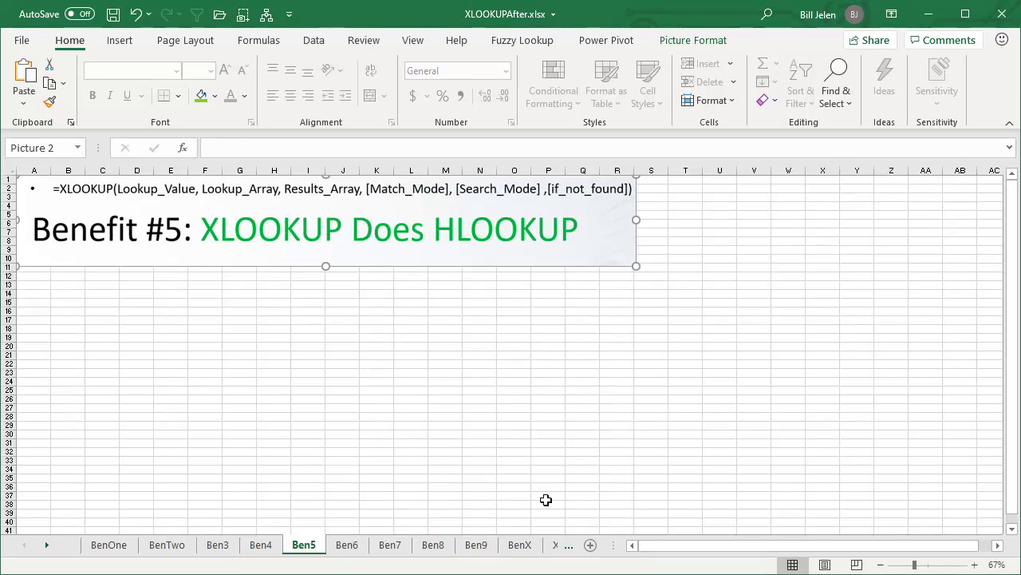
click(343, 546)
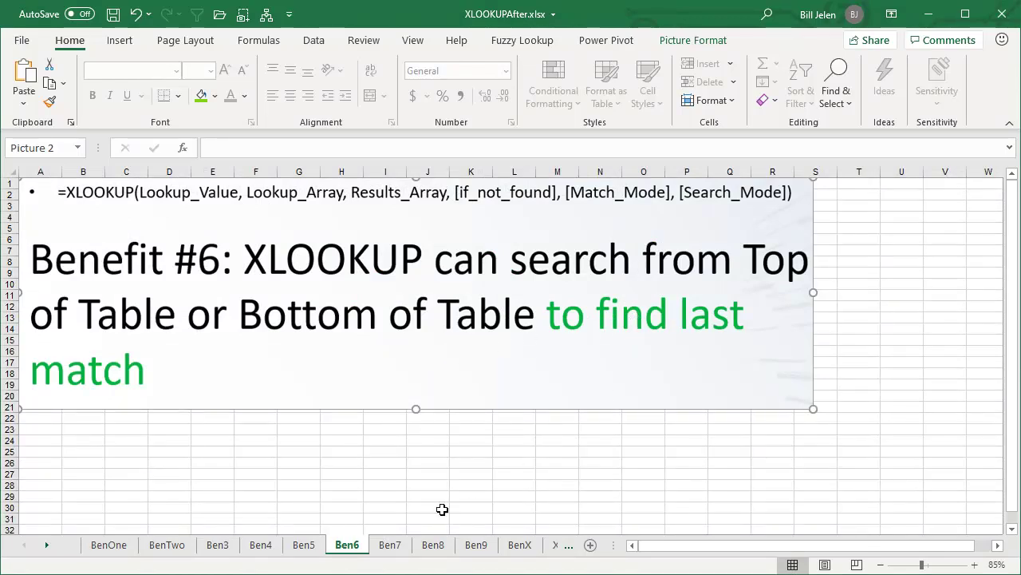
click(392, 544)
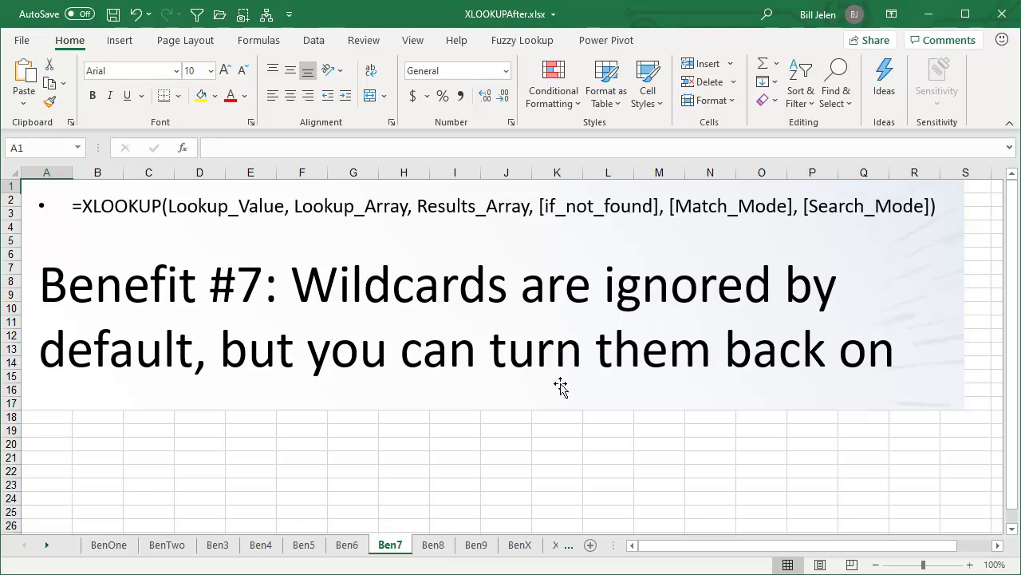
View the Ben8 and Ben9 slides, then BenX listing 2-way match, Sum All and twisted Lookup
click(437, 545)
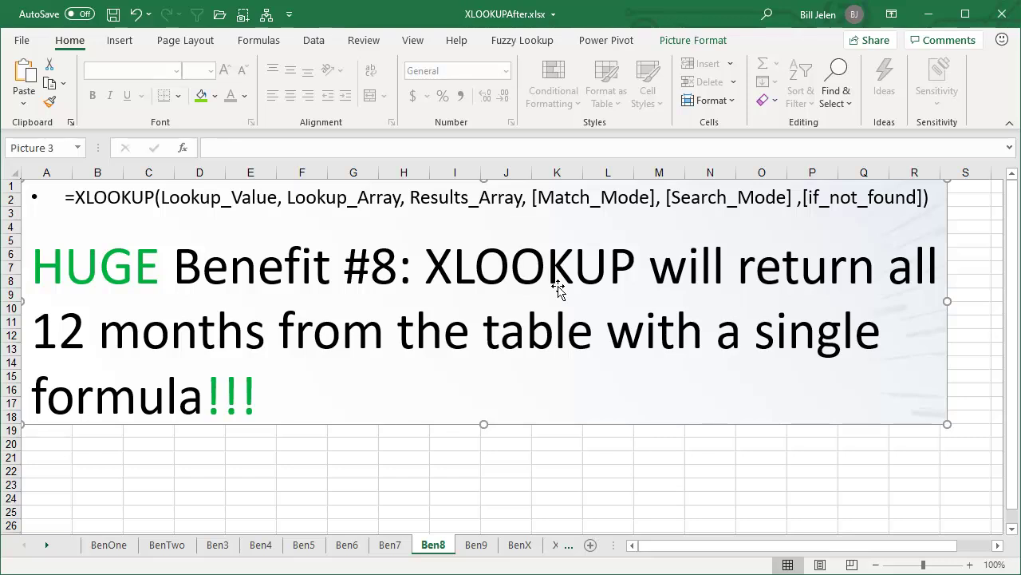
click(479, 546)
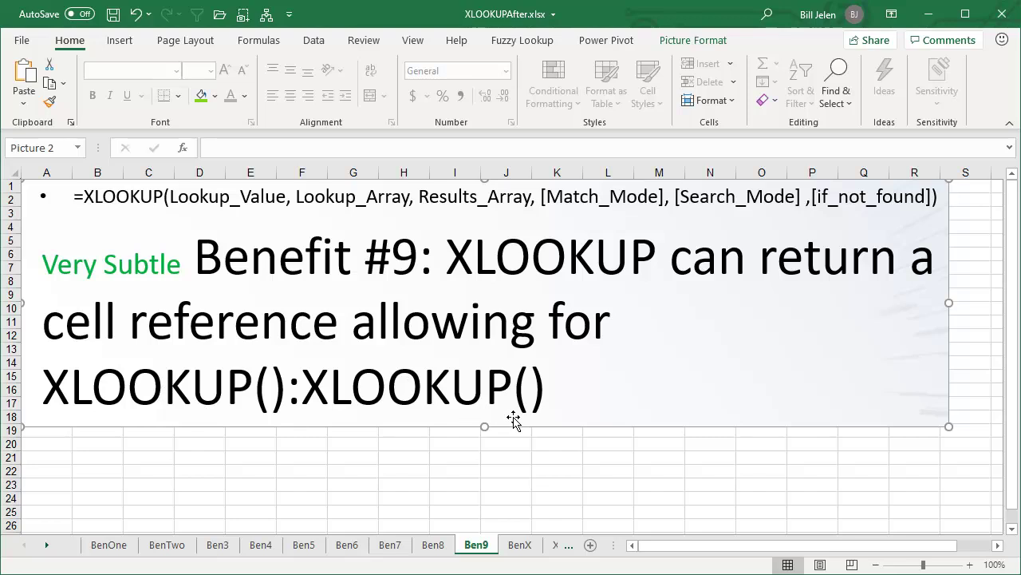
click(520, 544)
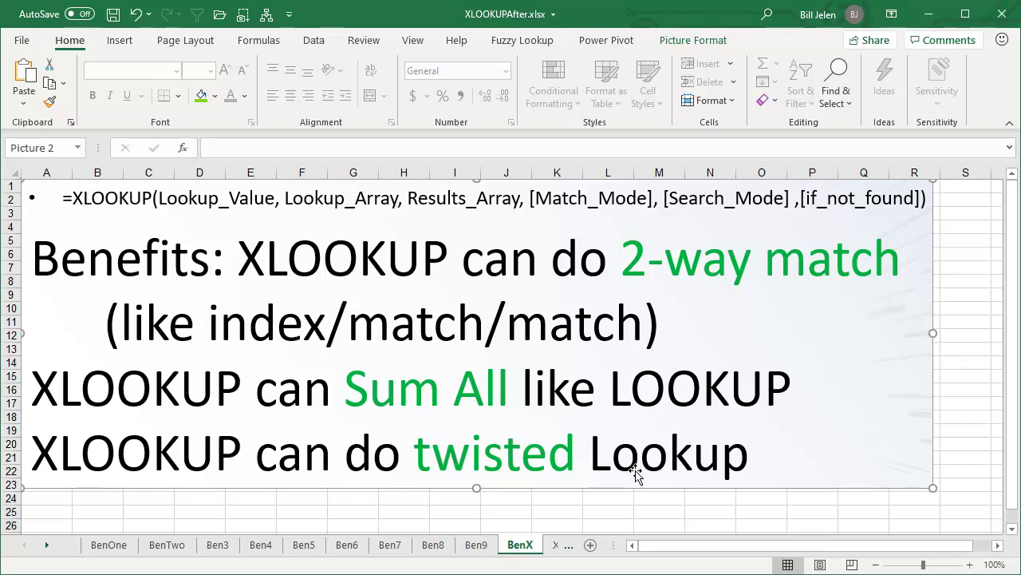
On the XLOOKUP sheet, start an XLOOKUP in D5 looking up A5 in $L$6:$L$33
click(554, 544)
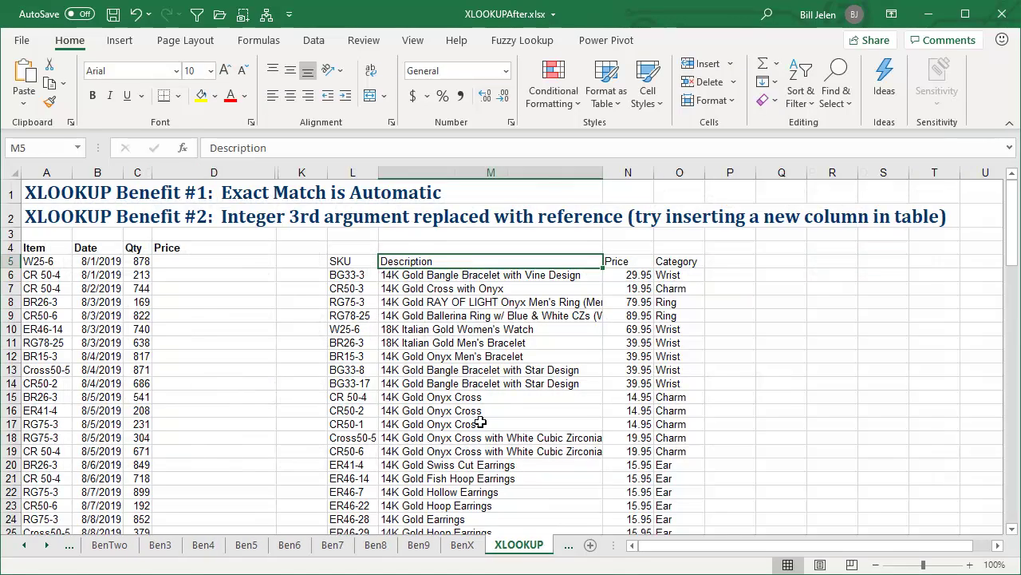
click(183, 264)
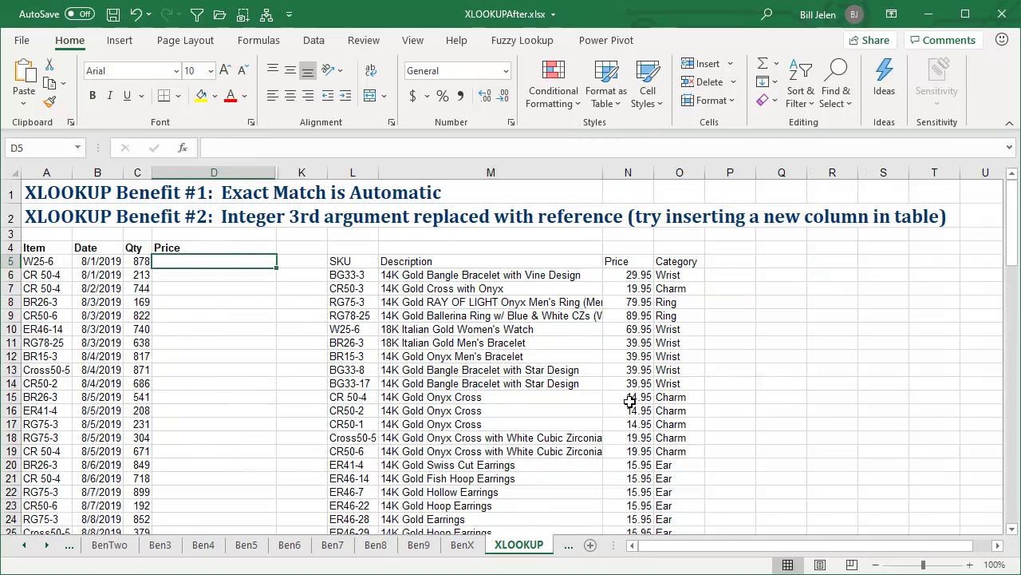
text(=xl)
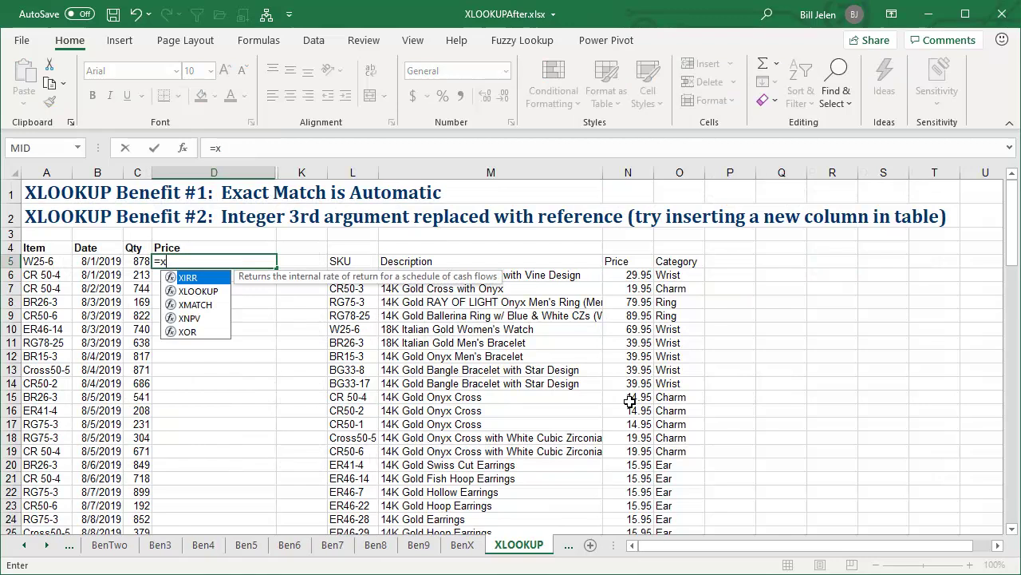
key(Tab)
key(Left)
key(Left)
key(Left)
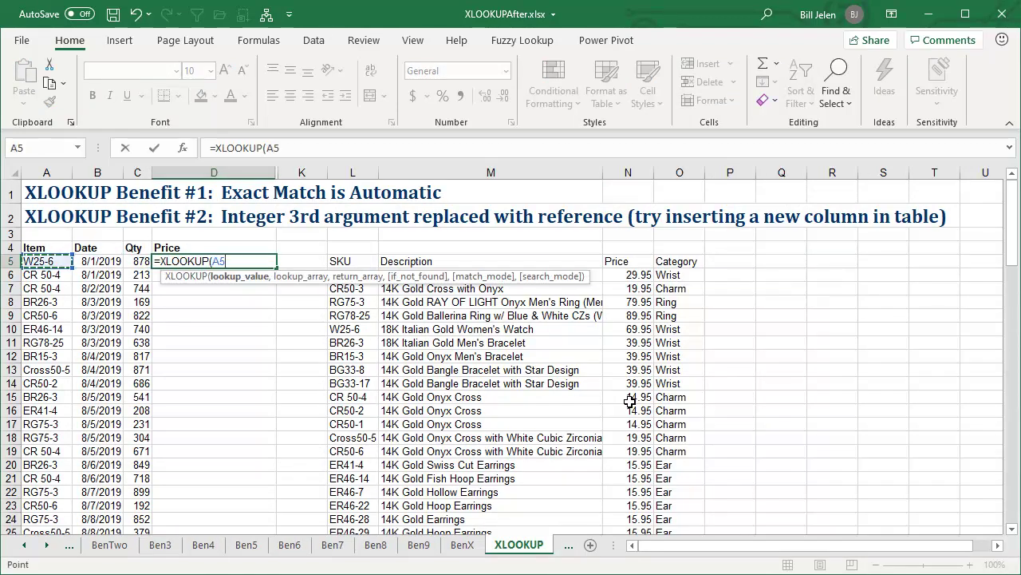
text(,)
key(Right)
key(Right)
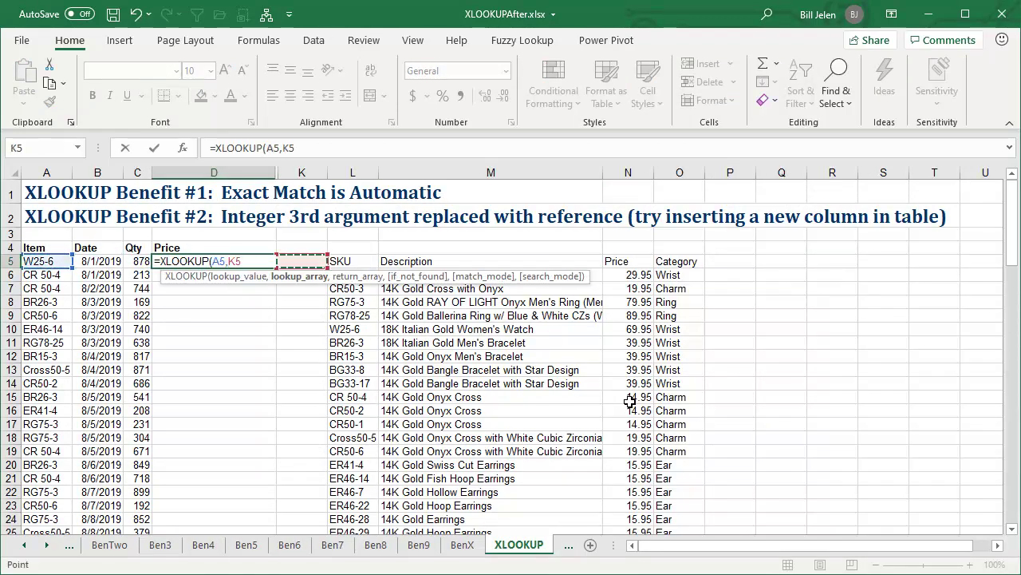
key(Down)
key(ctrl+shift+Down)
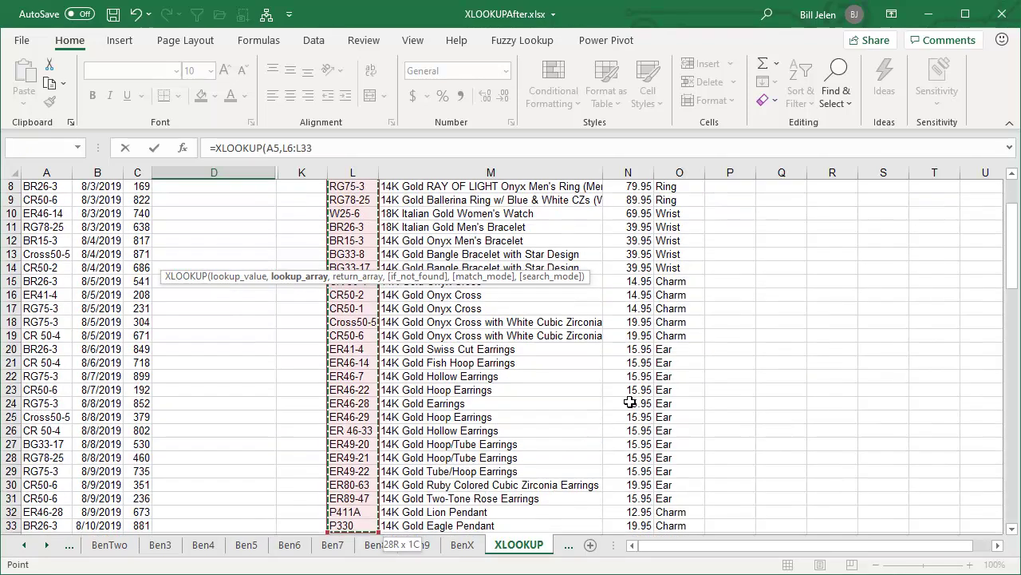
scroll(630, 402, up, 3)
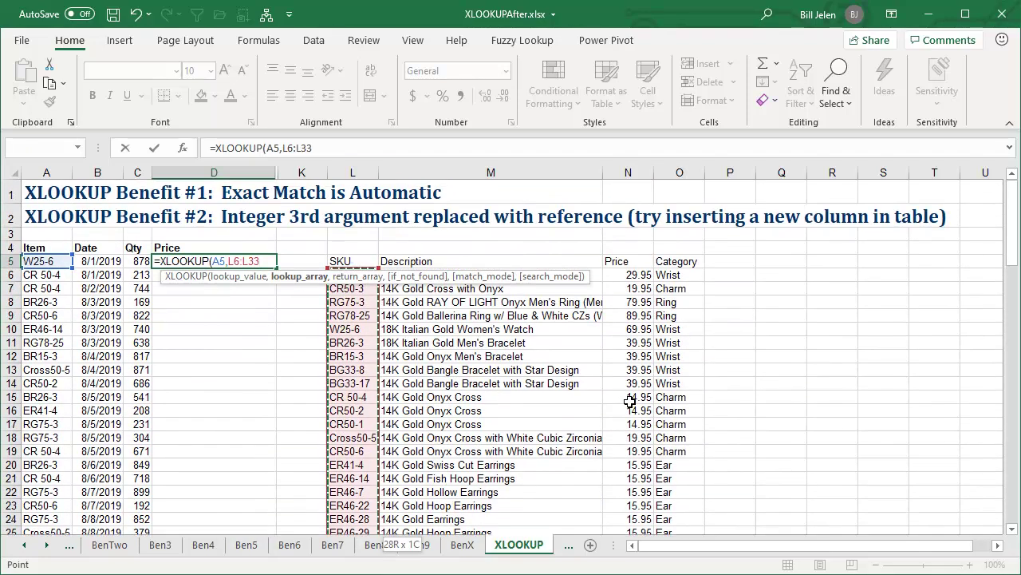
key(F4)
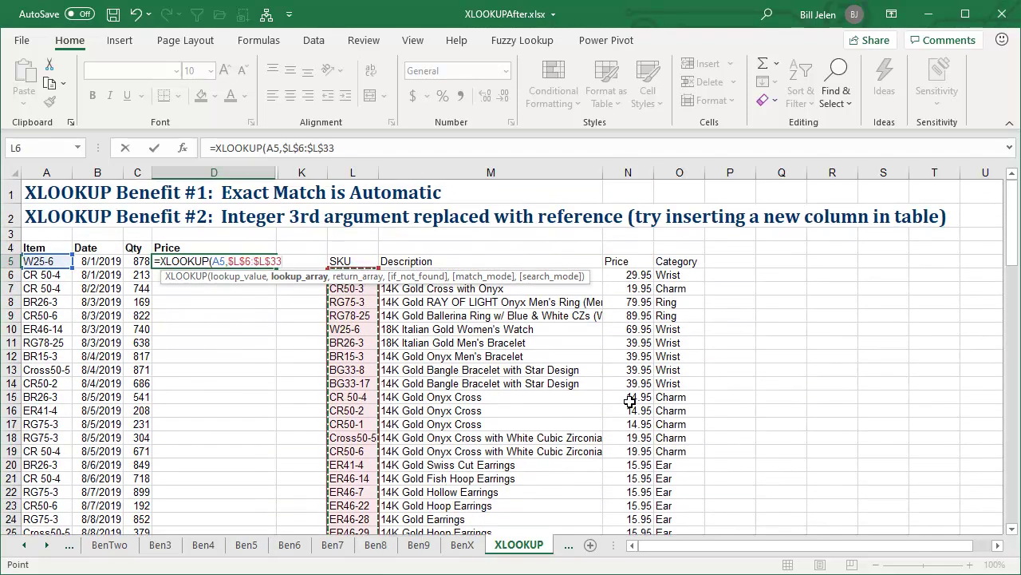
Finish it with return array $N$6:$N$33, giving 69.95, and copy it down the Price column
text(,)
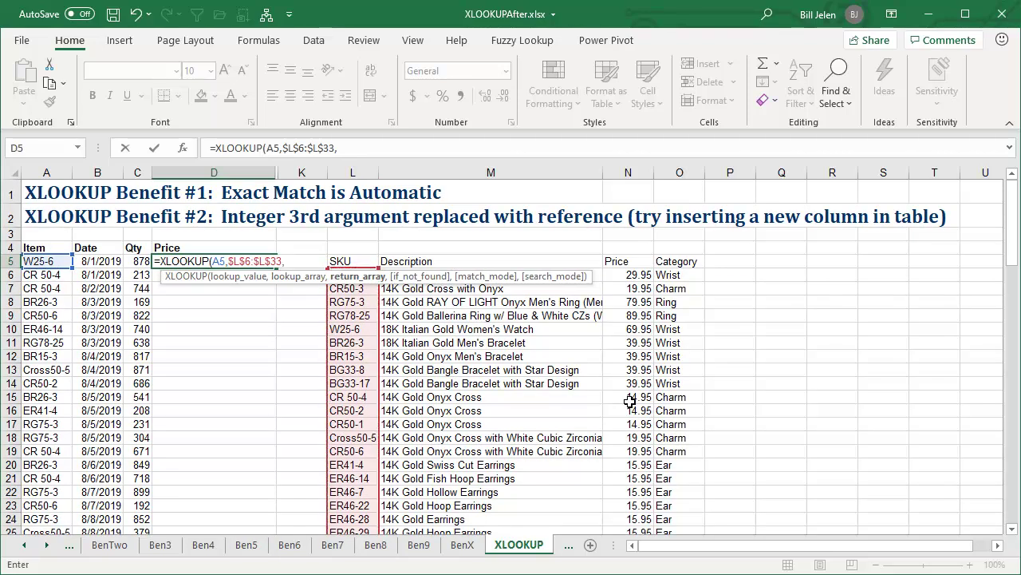
key(Right)
key(Right)
key(Right)
key(Right)
key(Down)
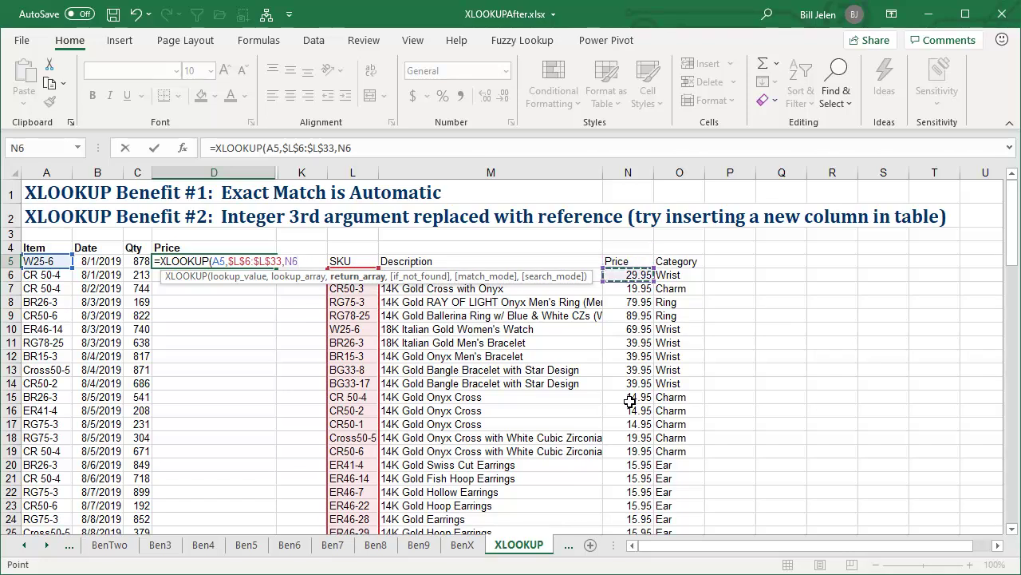
key(ctrl+shift+Down)
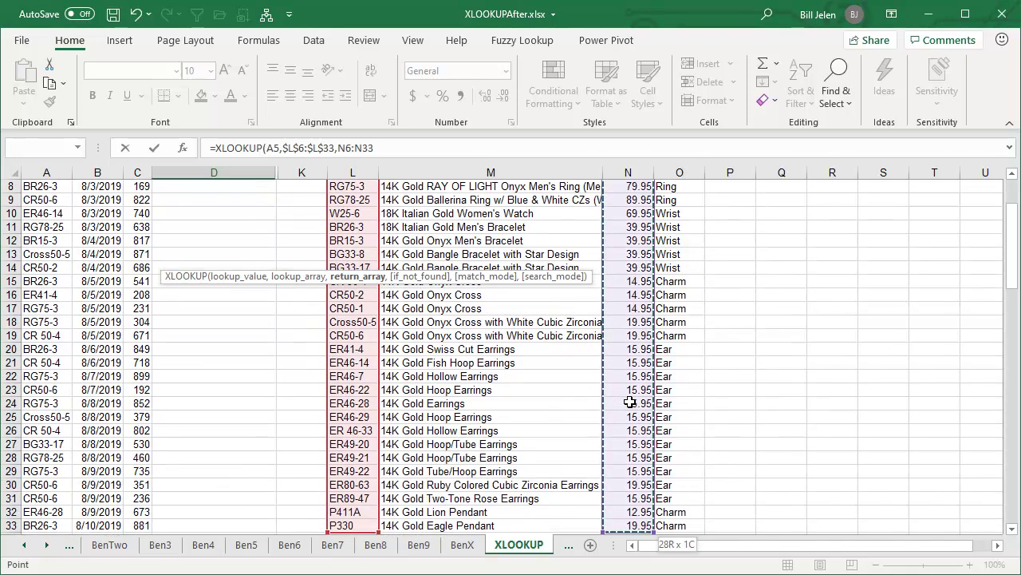
key(F4)
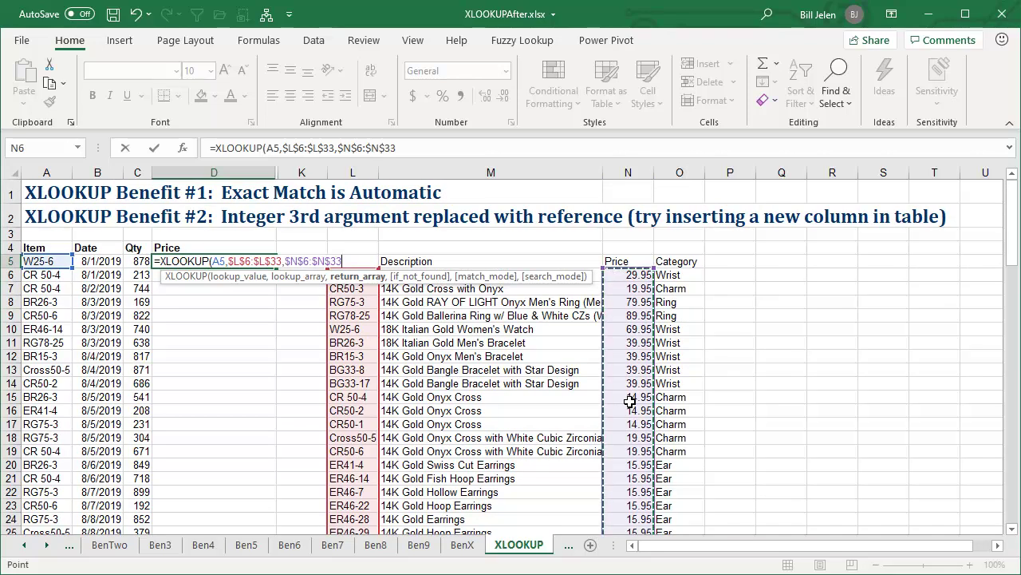
text())
key(ctrl+Return)
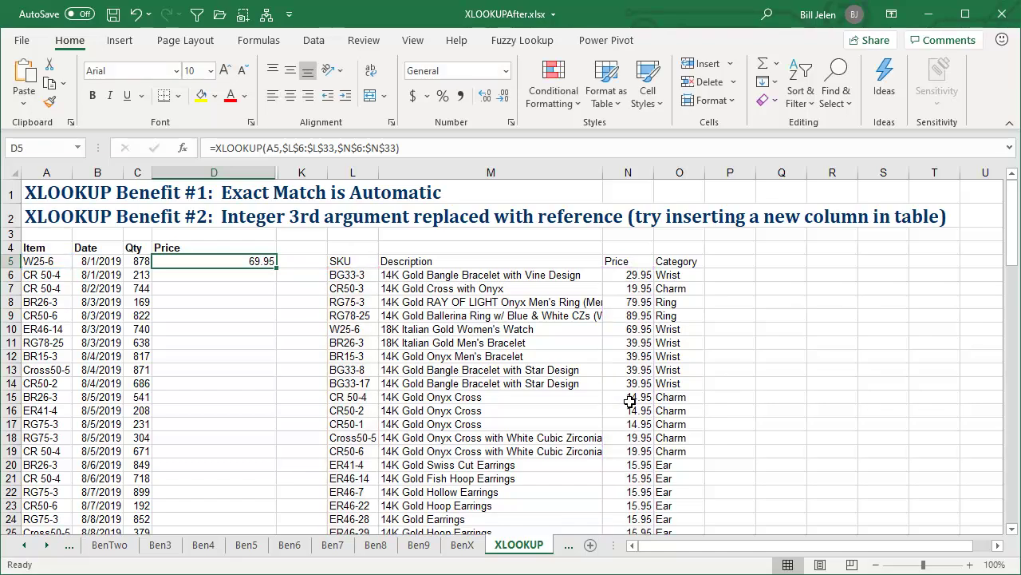
drag(276, 269, 276, 269)
double_click(276, 269)
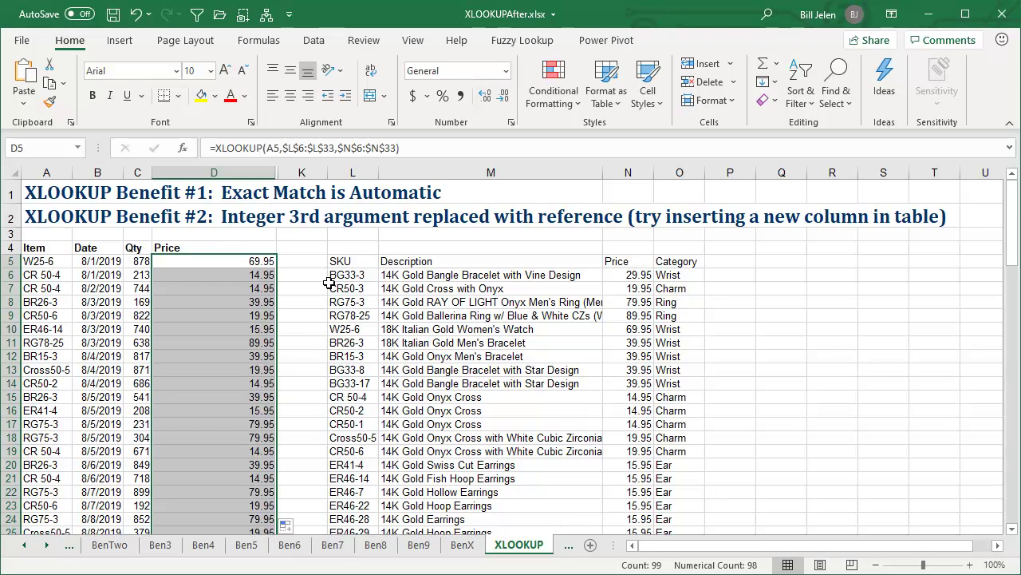
Insert a blank column before the Description column M in the SKU table
click(407, 260)
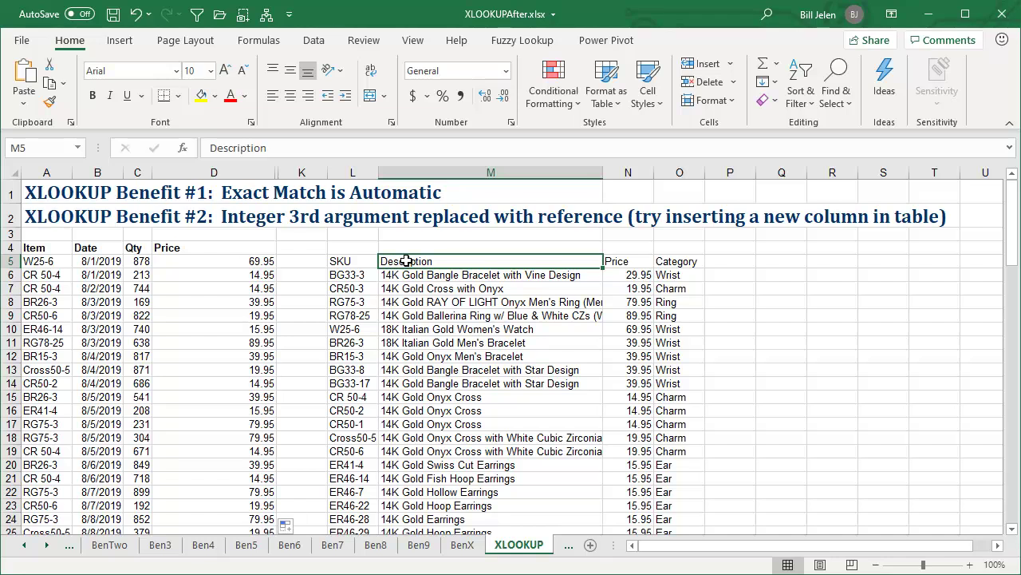
key(alt+i)
key(c)
Recheck D5's formula, now referencing $O$6:$O$33 and still returning 69.95
key(Left)
key(Left)
key(Left)
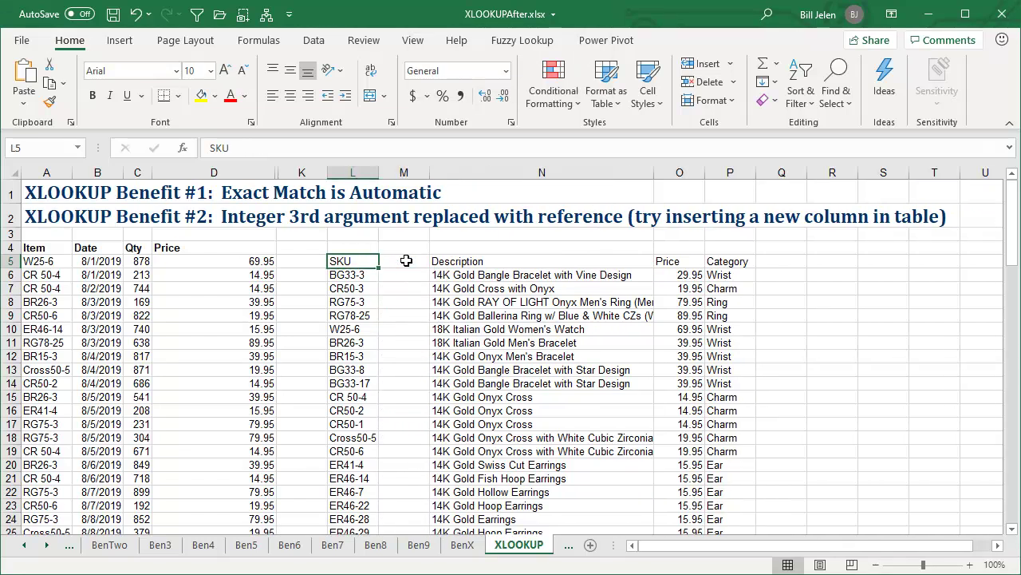
key(F2)
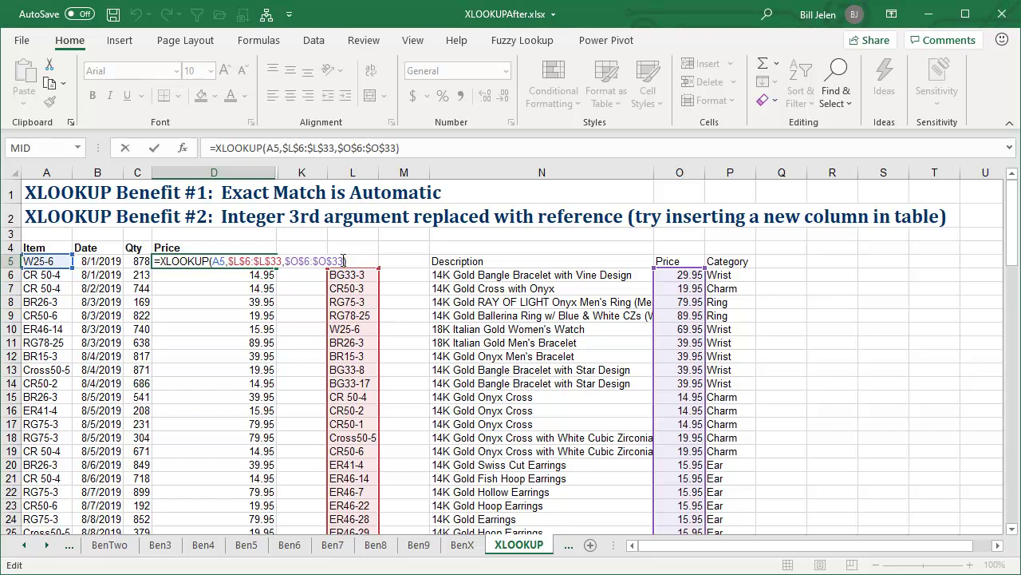
key(ctrl+Return)
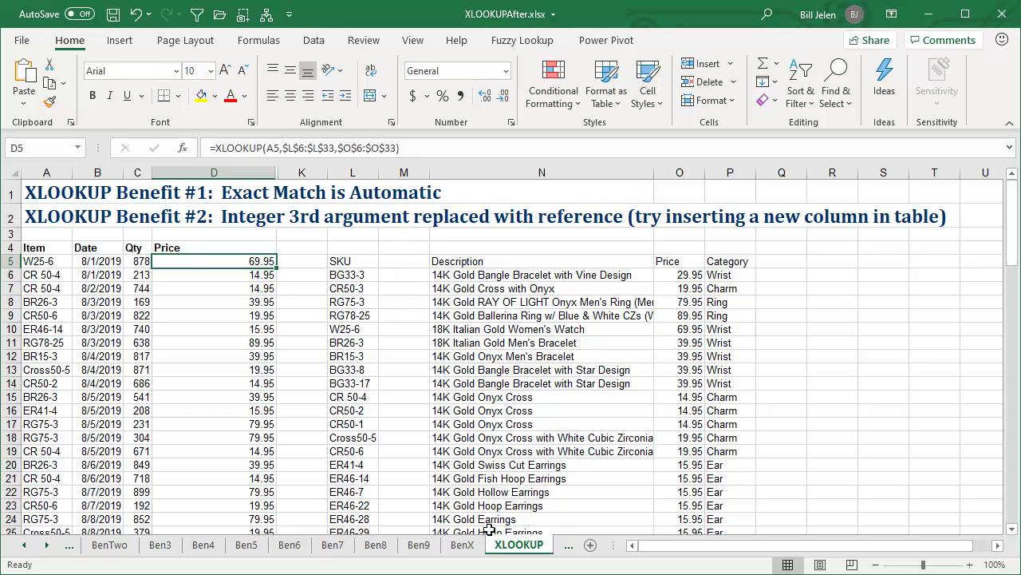
On NotFound, copy D4's lookup down and add "Not Found" as its fourth argument across the Price column
key(ctrl+Page_Down)
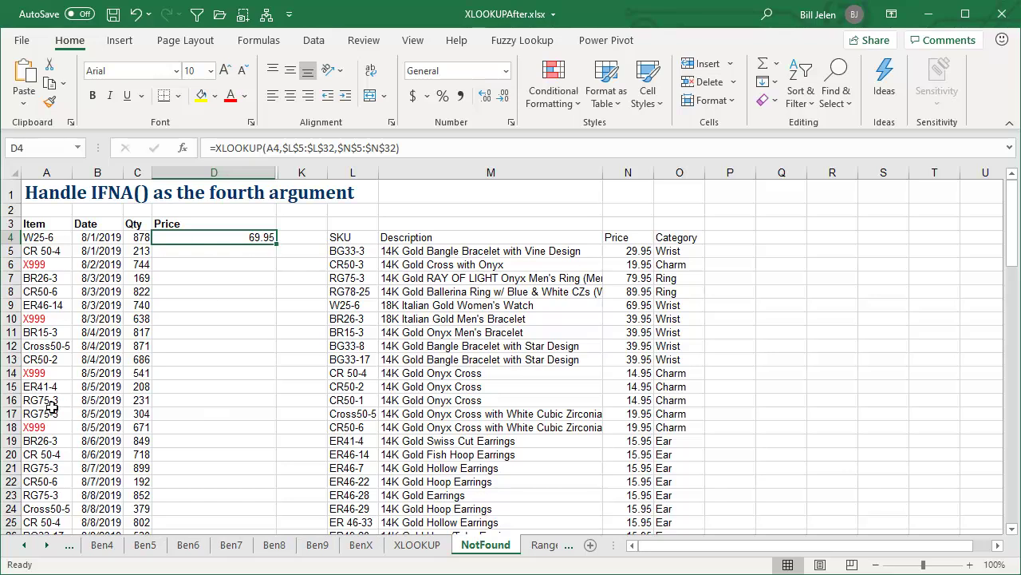
double_click(277, 247)
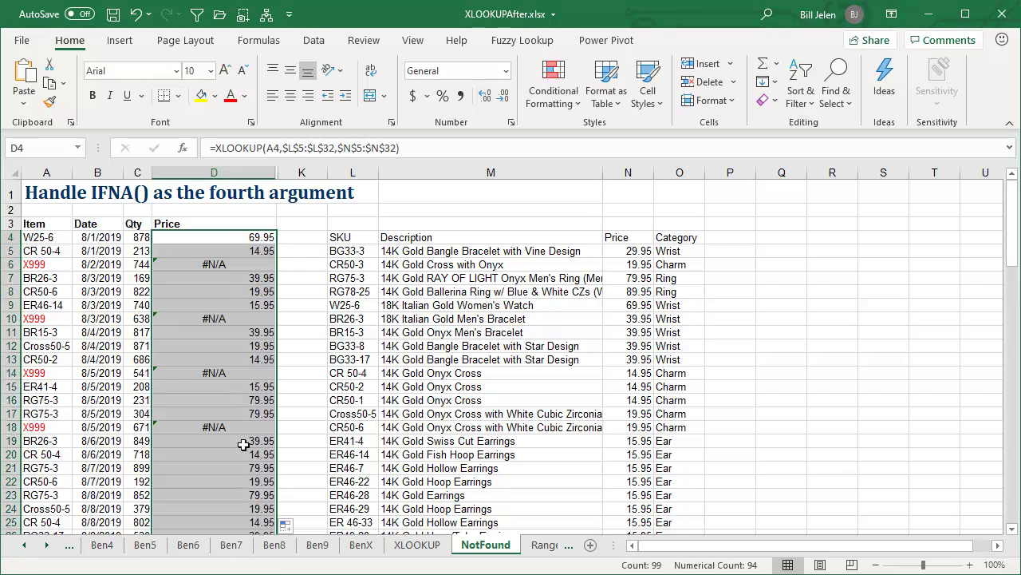
key(F2)
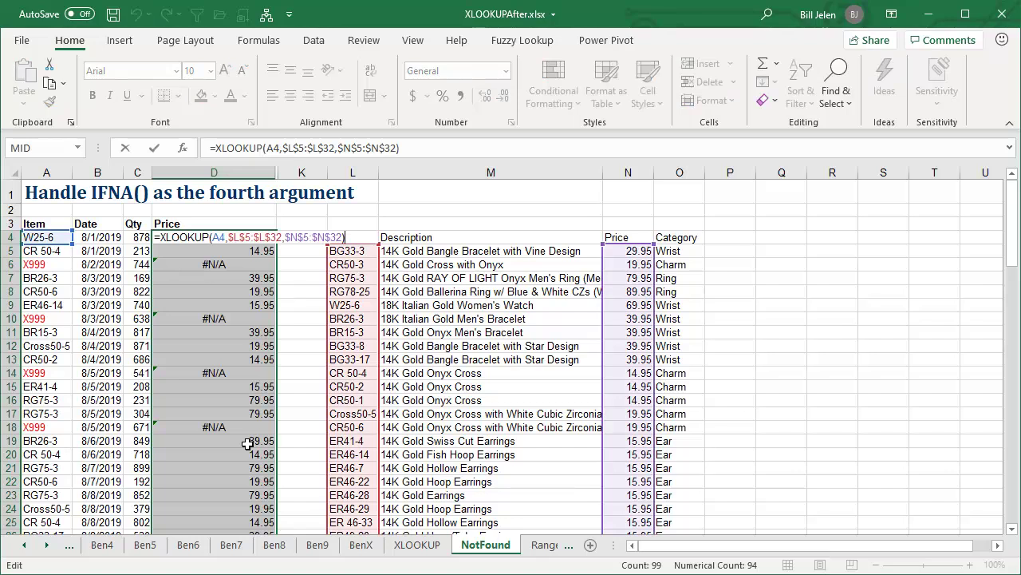
key(BackSpace)
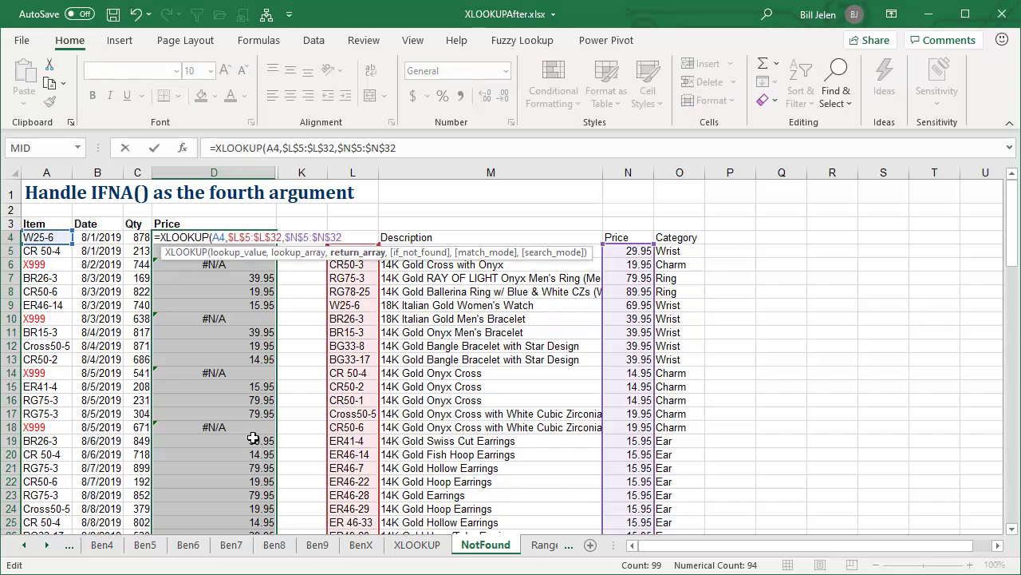
text(,")
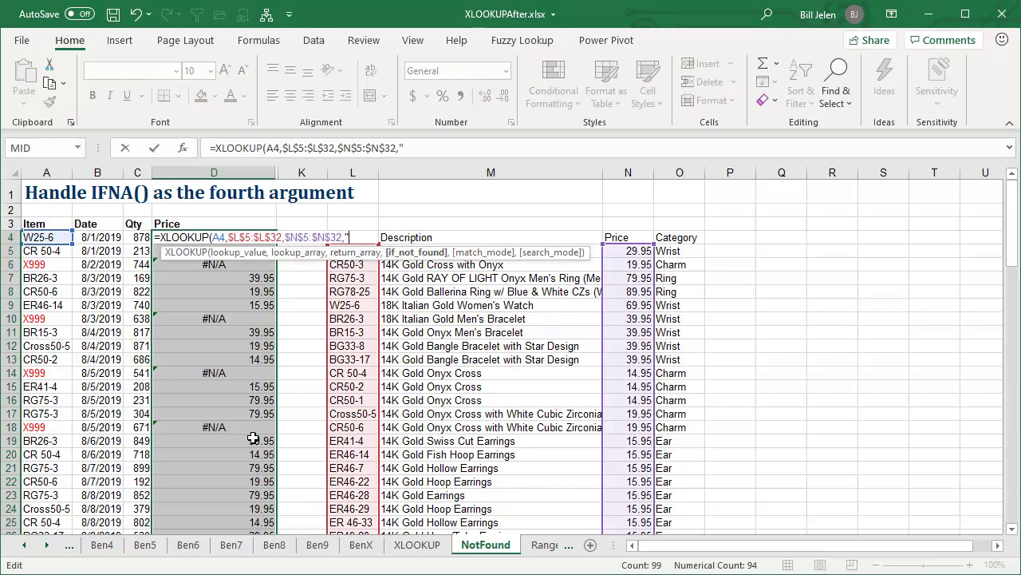
text(Not Found")
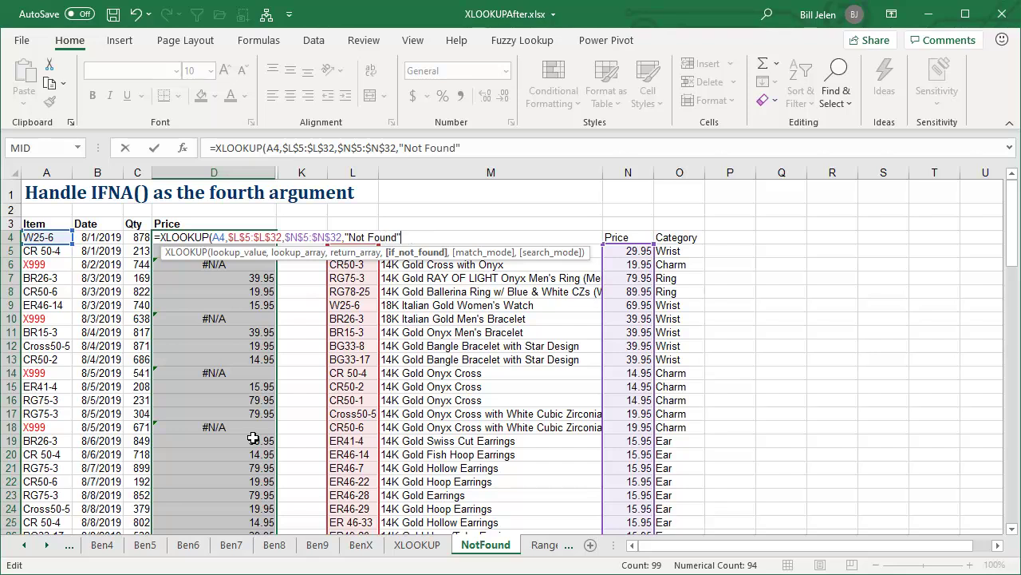
text())
key(ctrl+Return)
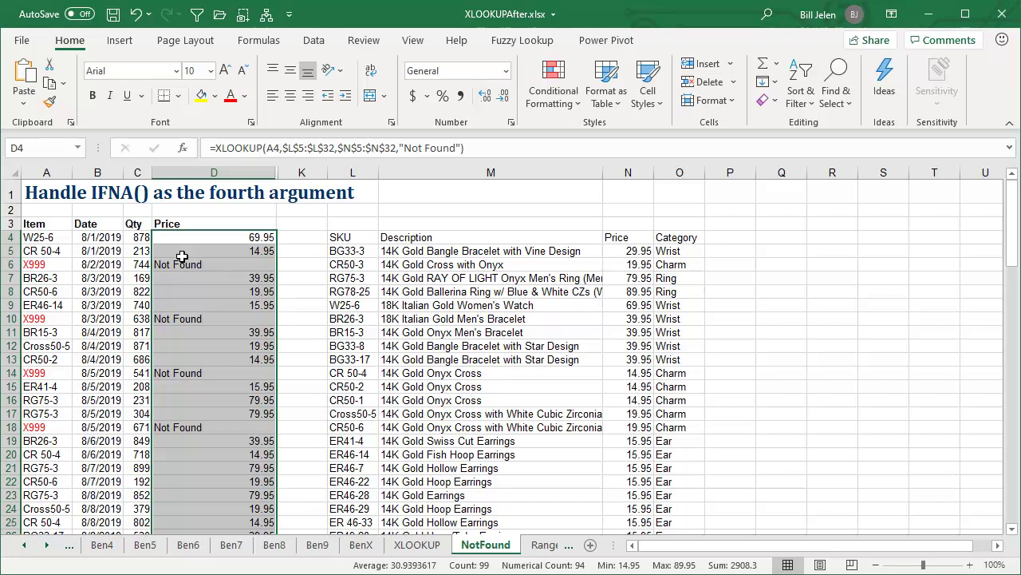
On RangeLookup, open D4's Bonus XLOOKUP and drop its closing parenthesis to show the match_mode options
click(543, 546)
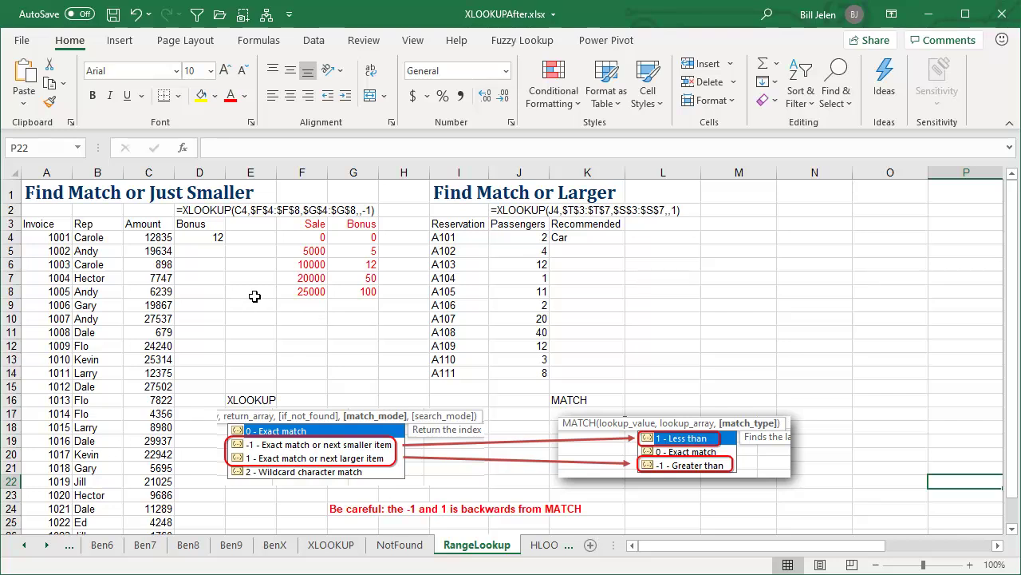
click(164, 239)
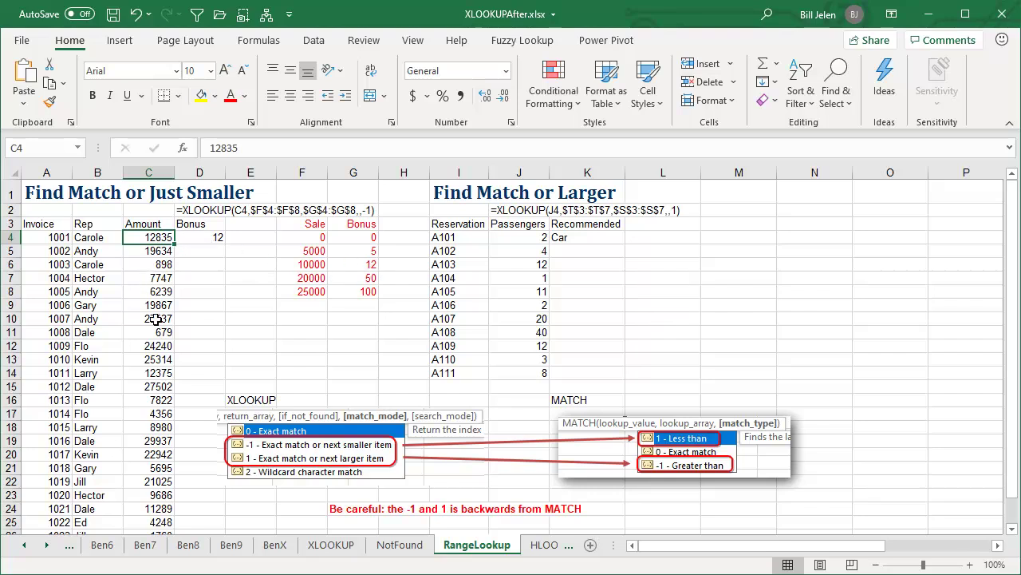
click(209, 238)
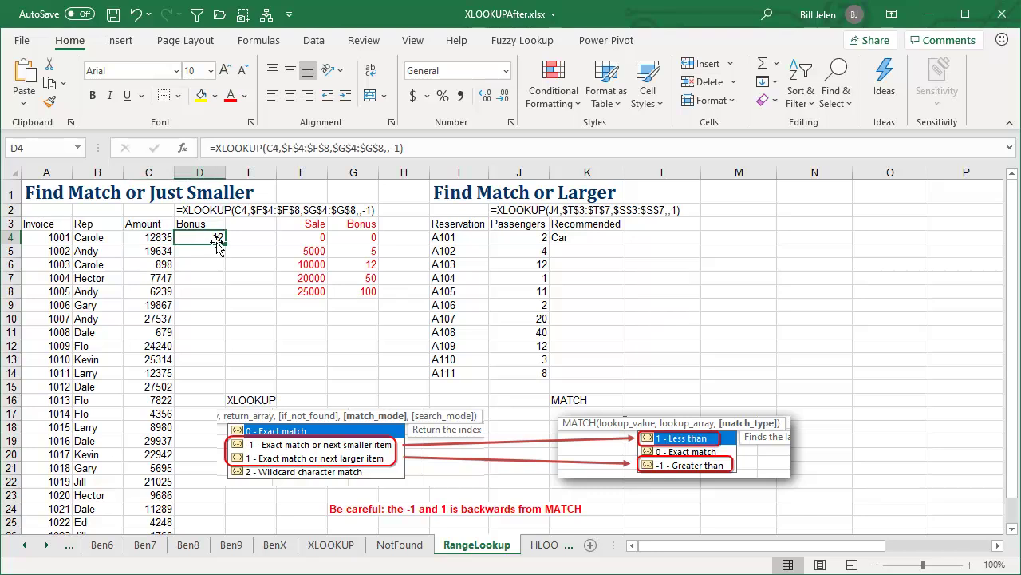
double_click(217, 244)
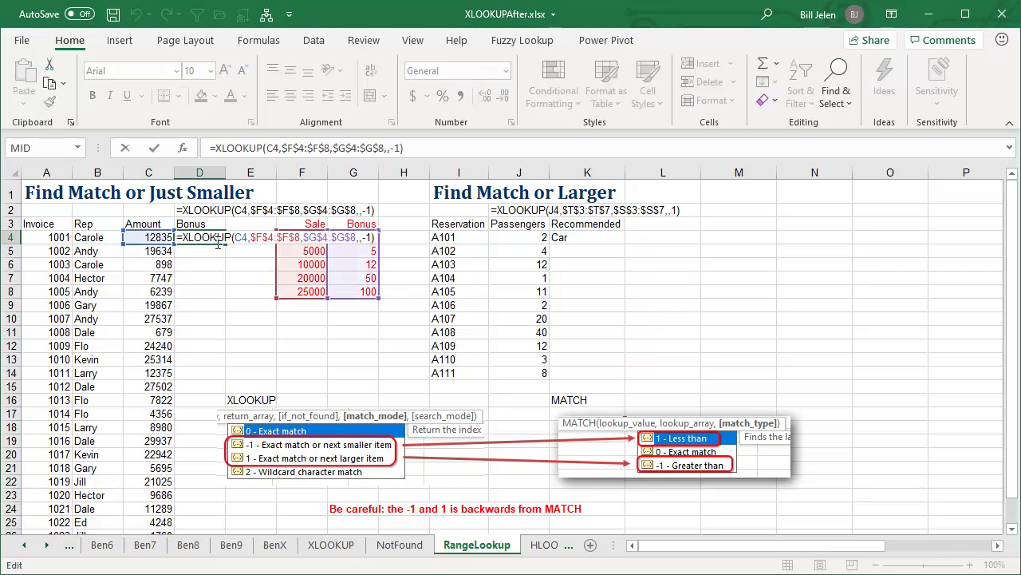
key(BackSpace)
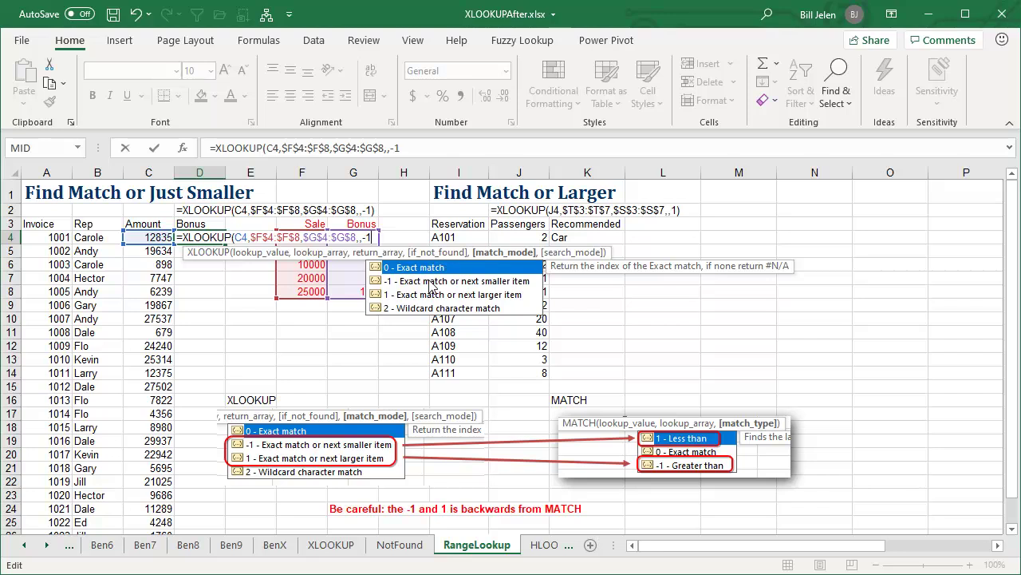
Close the Bonus formula, then confirm K4's vehicle lookup (Car) and copy it down to K14
text())
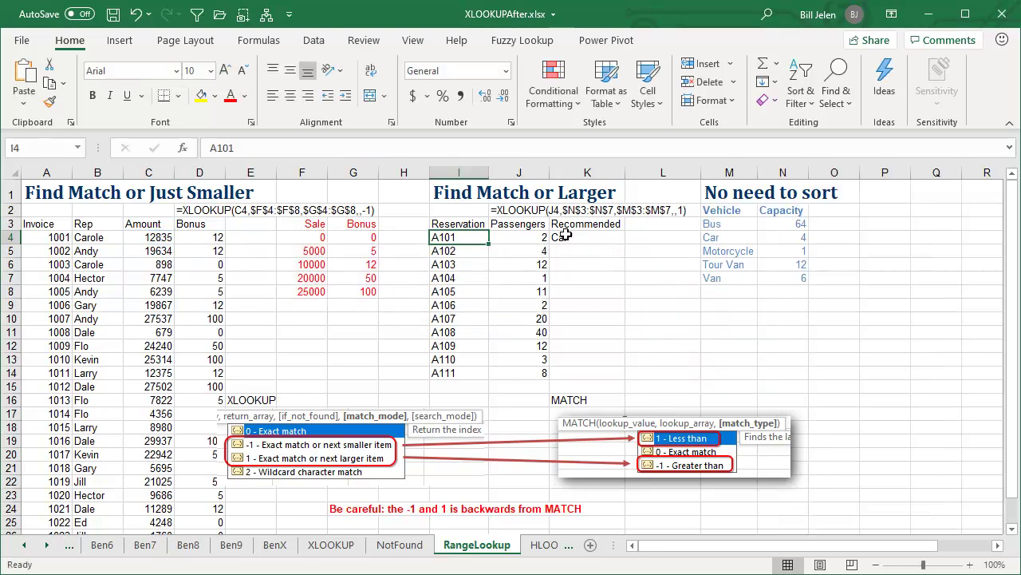
click(565, 236)
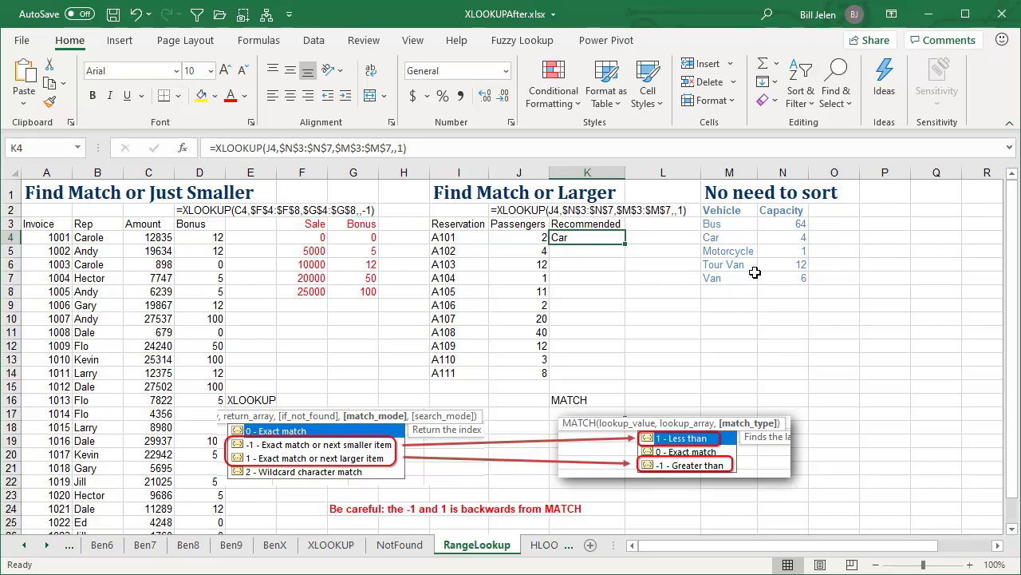
key(F2)
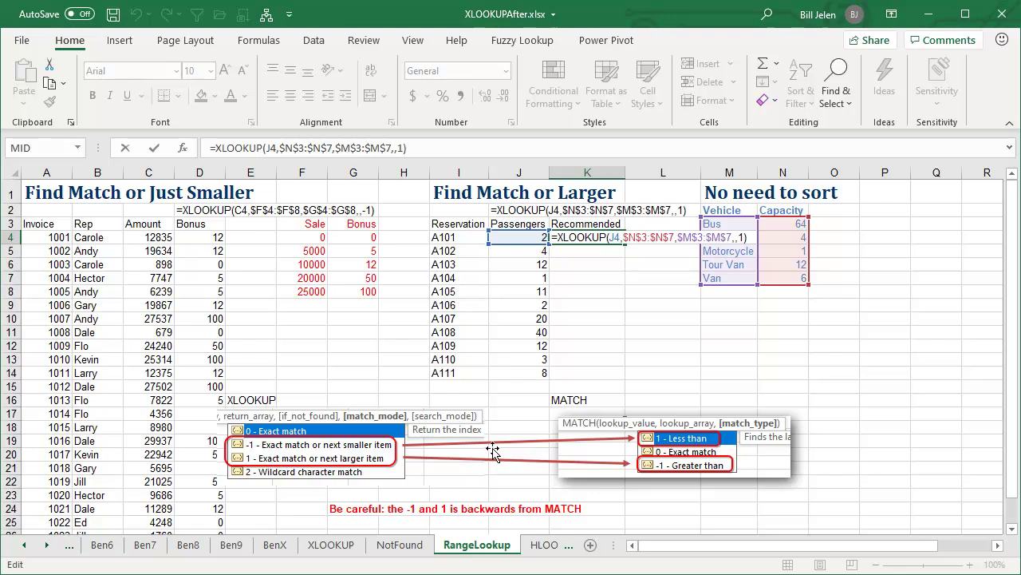
key(ctrl+Return)
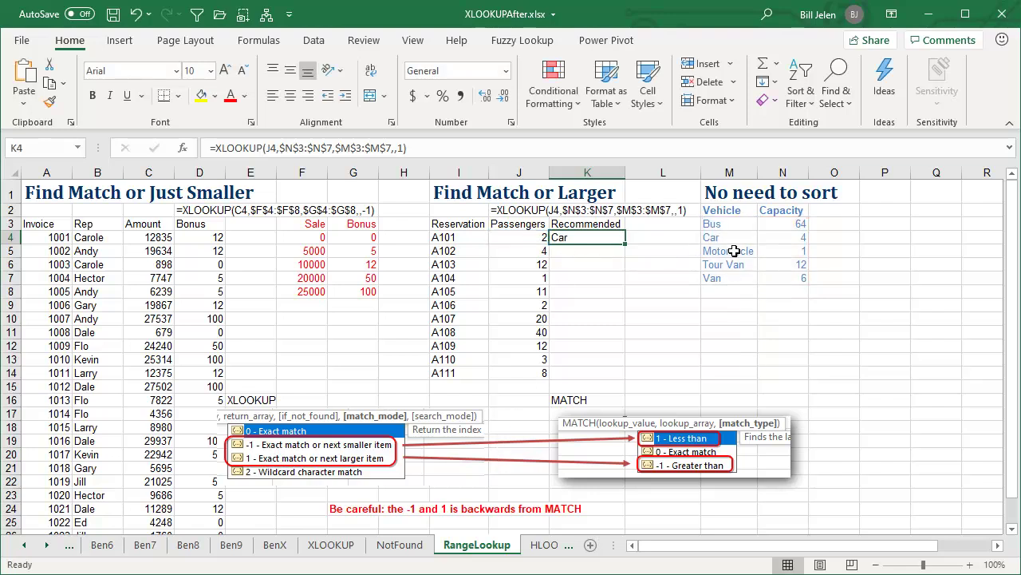
double_click(625, 242)
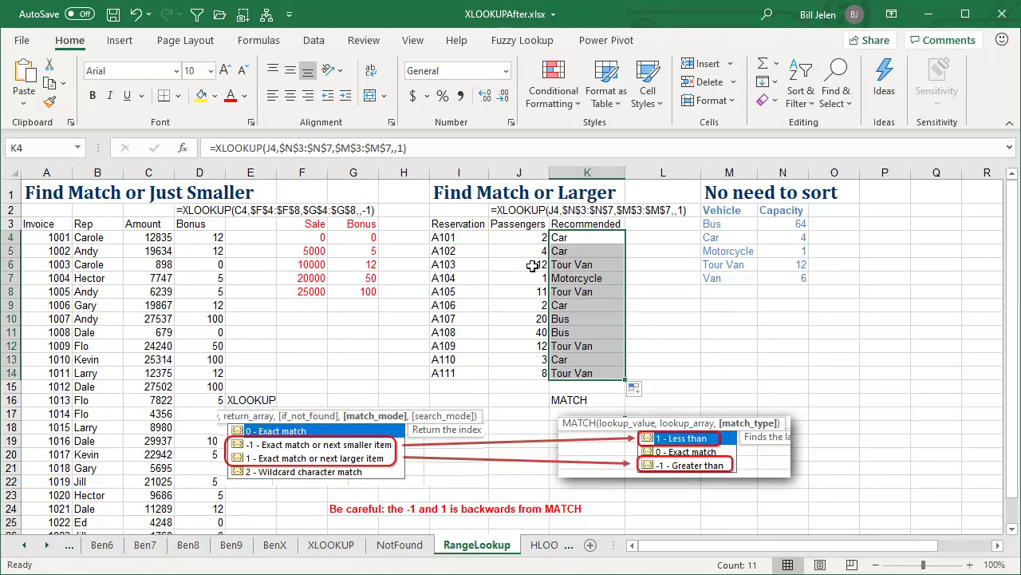
click(537, 290)
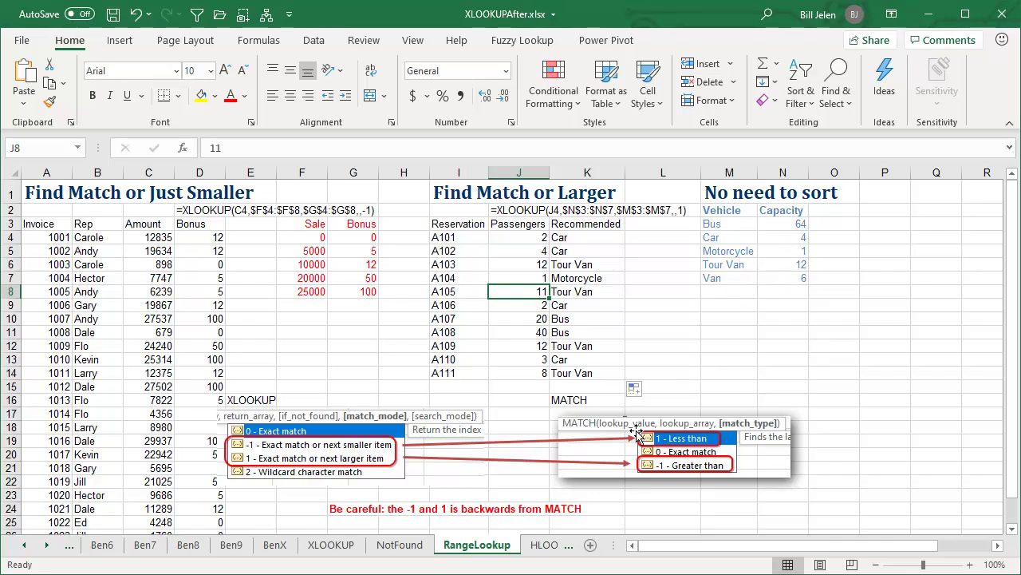
click(545, 545)
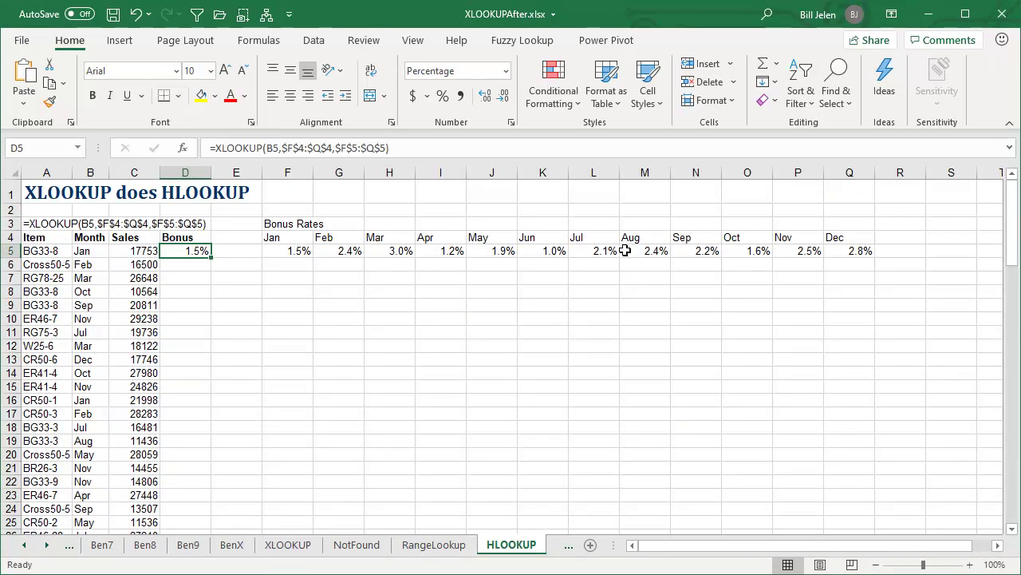
Confirm D5's horizontal lookup (1.5% for January) and copy it down column D
key(F2)
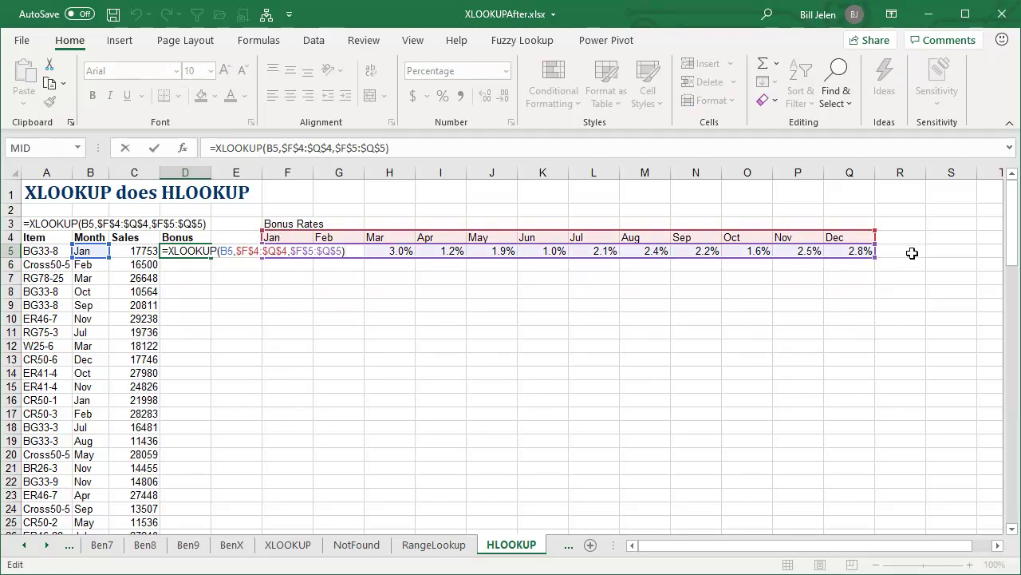
key(ctrl+Return)
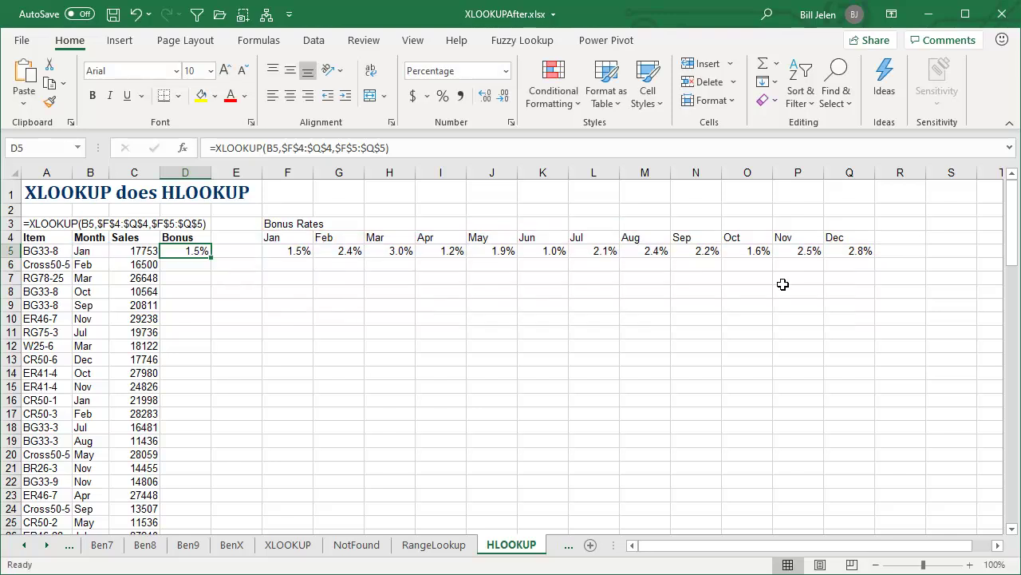
double_click(212, 258)
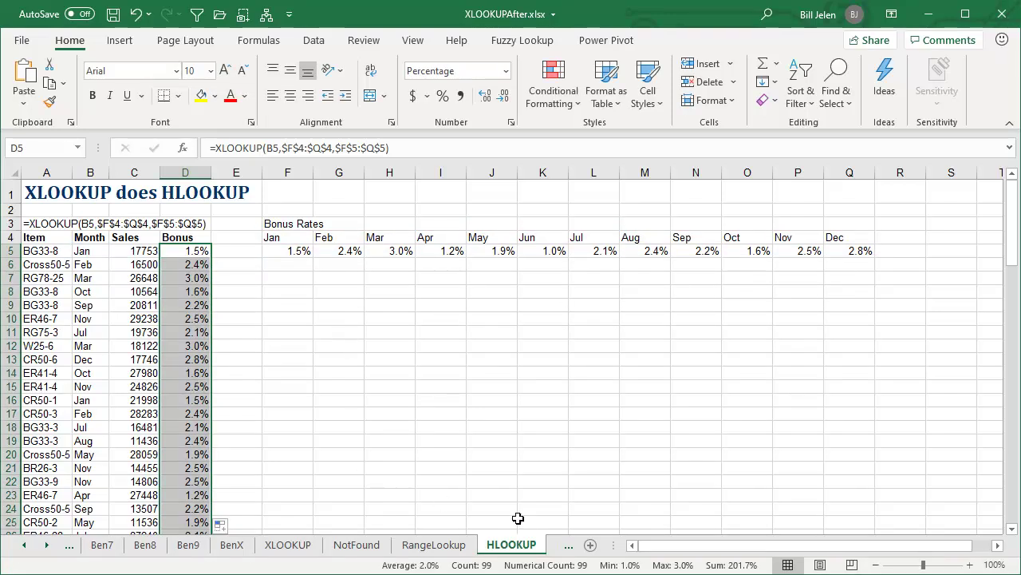
key(ctrl+Page_Down)
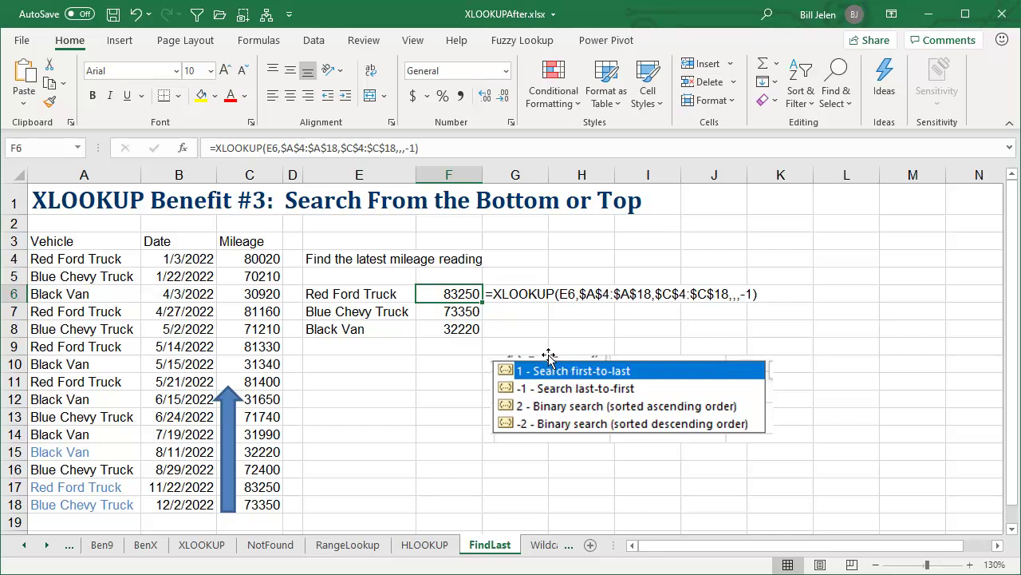
Review F6's search_mode options and reconfirm its last-to-first lookup returning 83250
key(F2)
key(BackSpace)
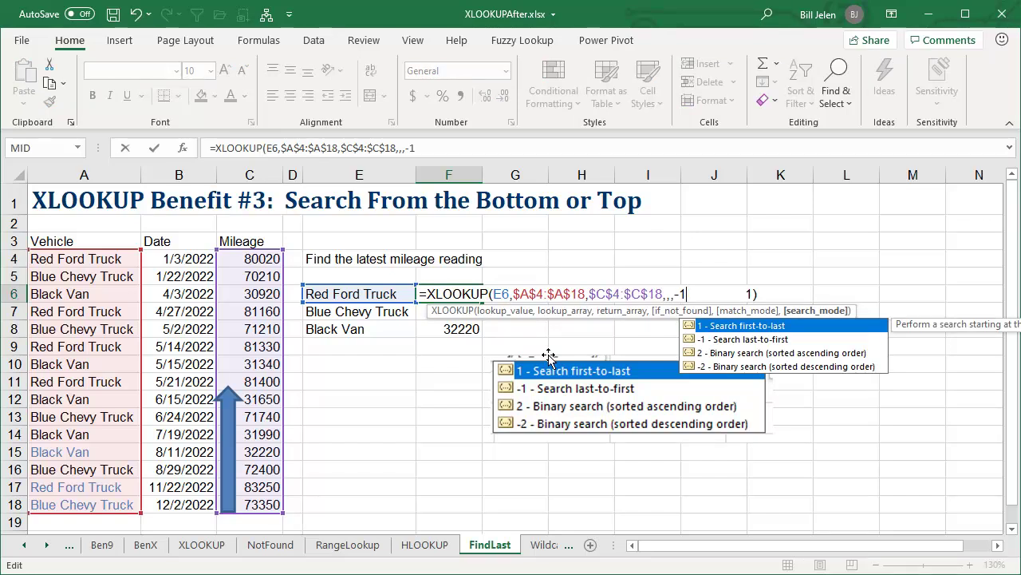
text())
key(ctrl+Return)
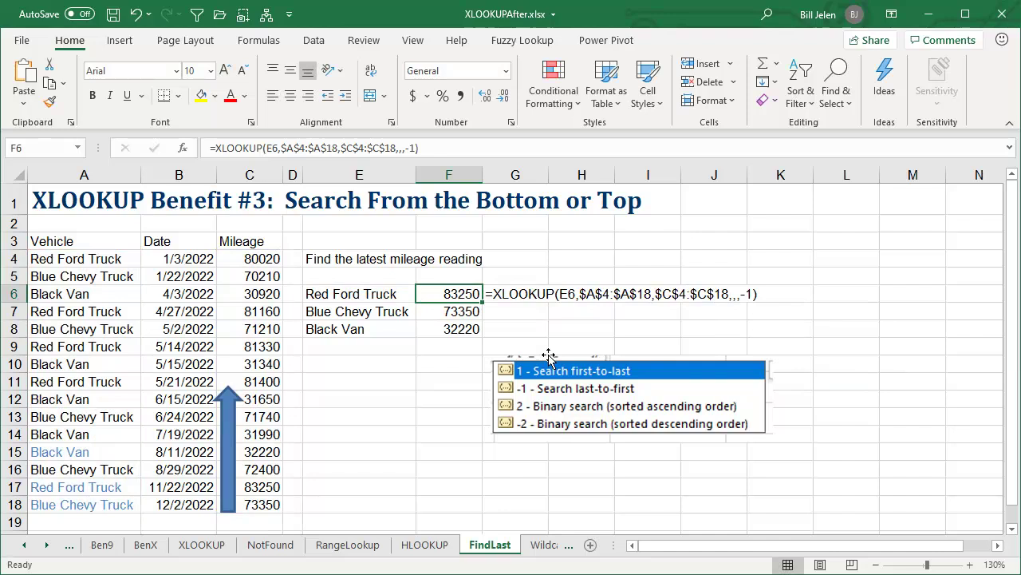
click(543, 544)
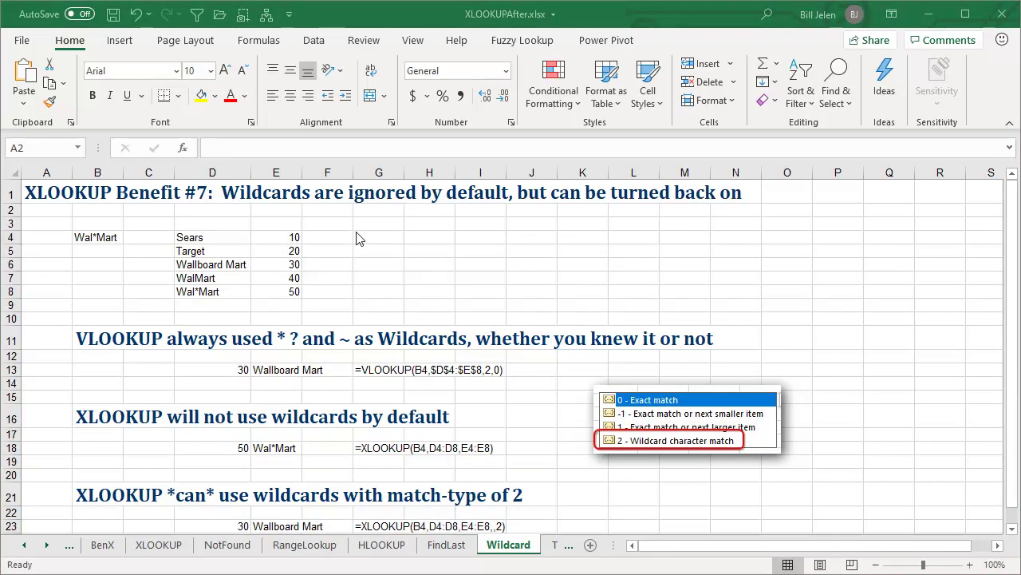
click(230, 370)
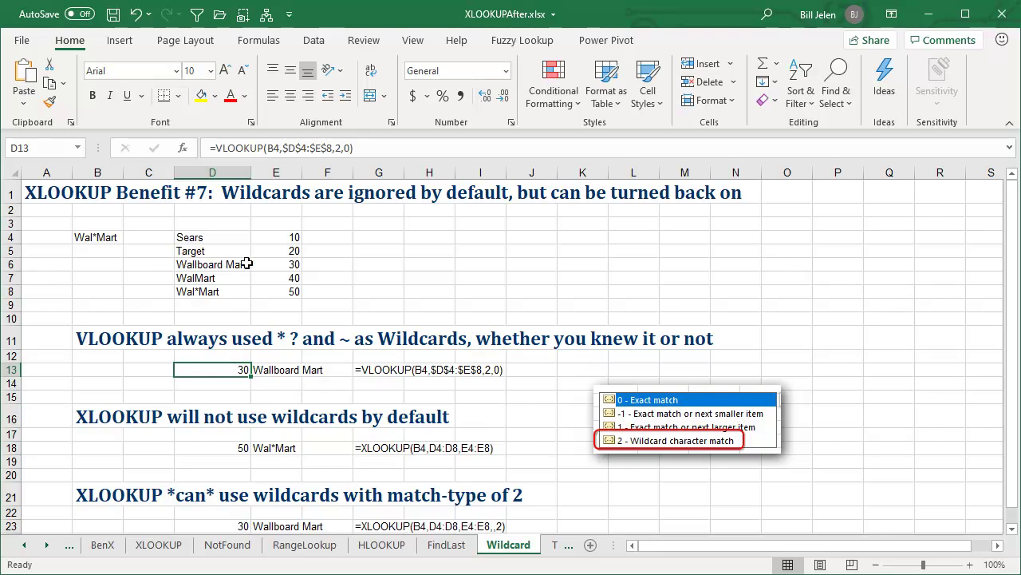
click(292, 264)
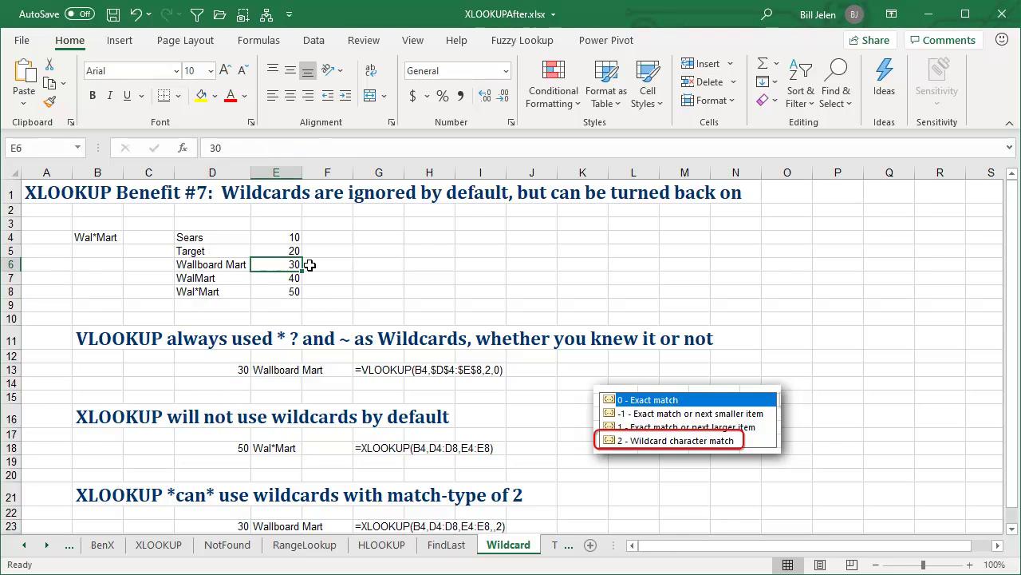
click(46, 546)
click(46, 546)
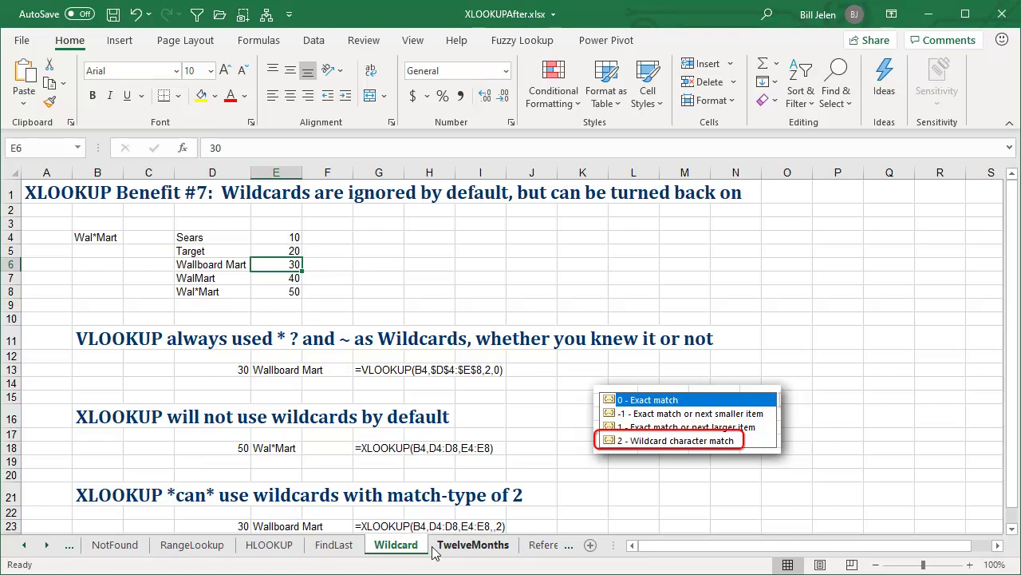
Reconfirm B6's XLOOKUP on TwelveMonths so every account's twelve monthly values spill across
click(472, 545)
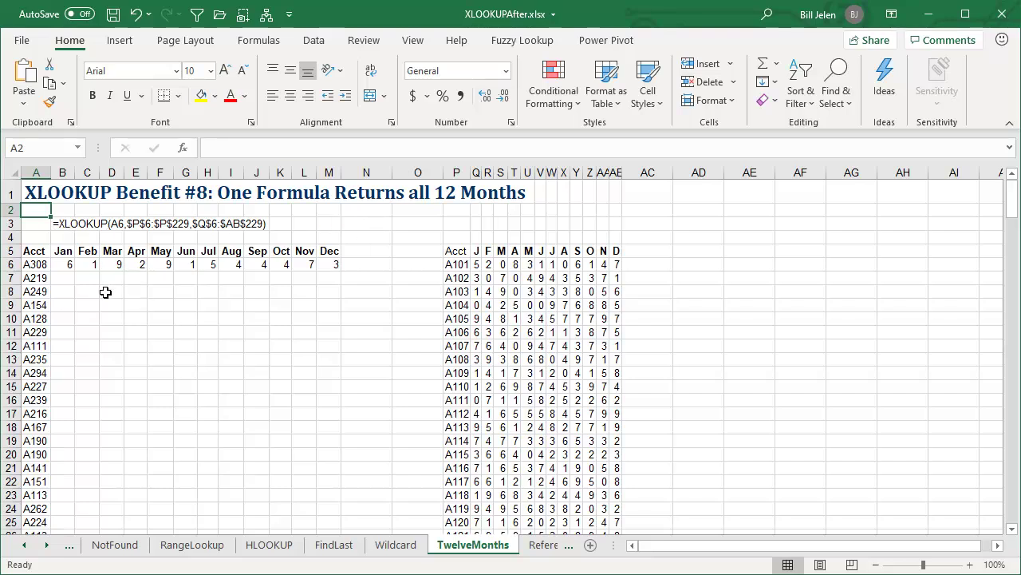
click(62, 265)
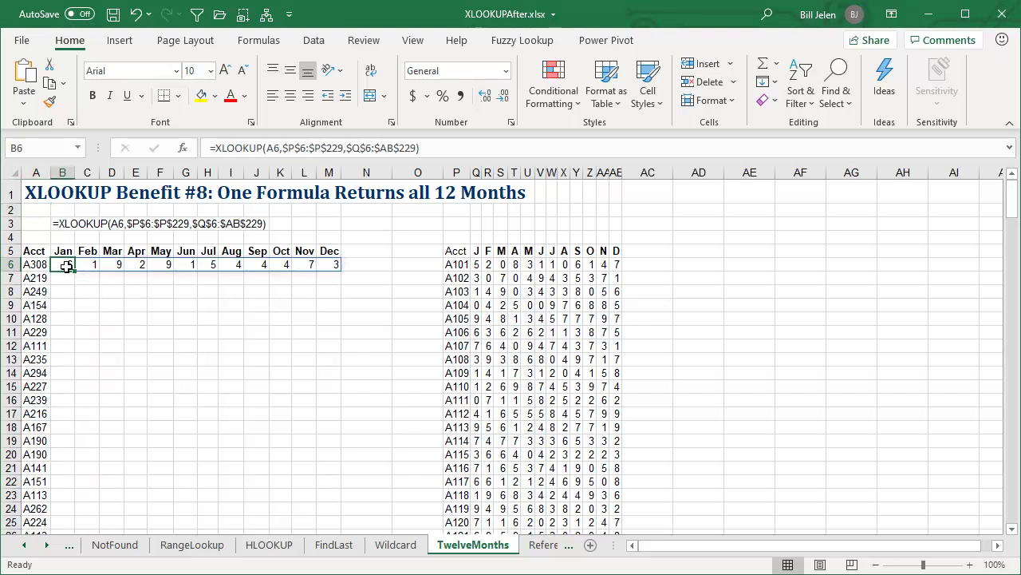
key(F2)
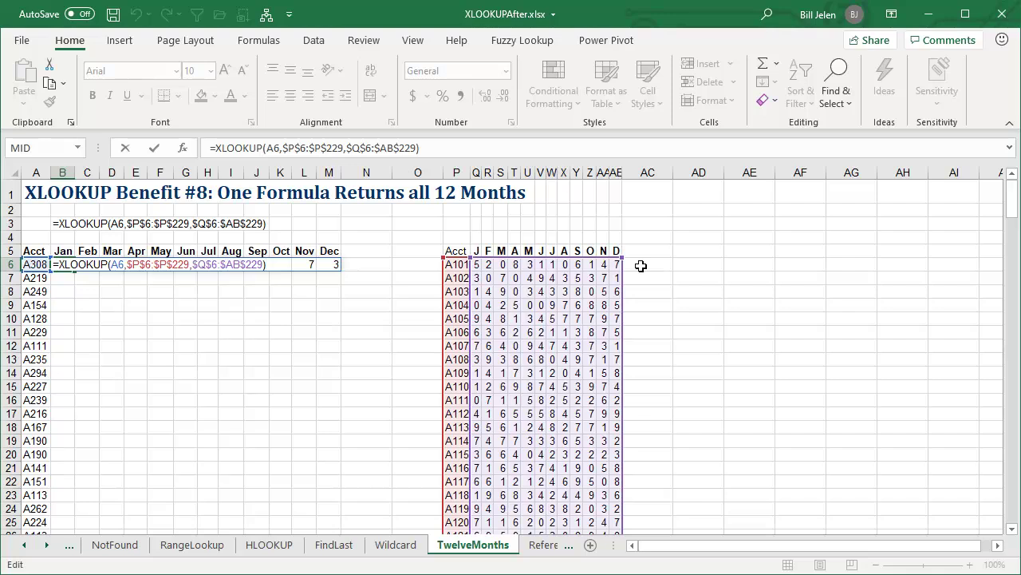
key(Return)
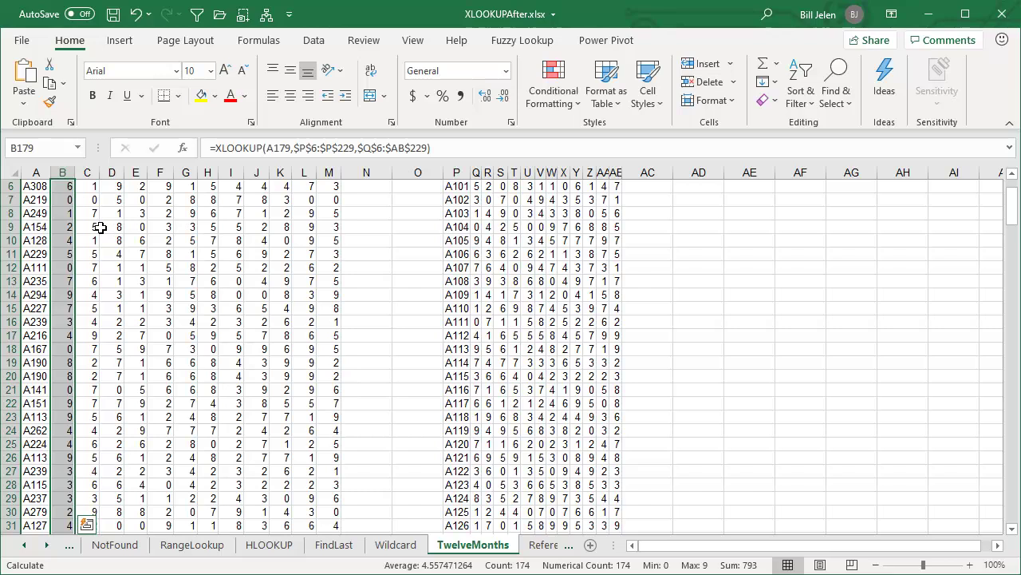
click(544, 544)
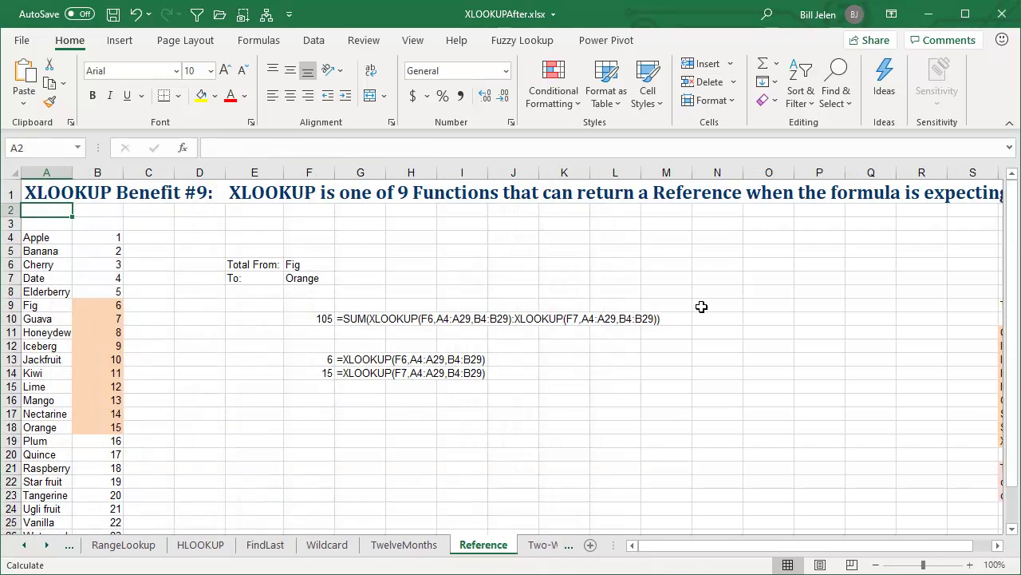
Glance at the Magic Nine list, then inspect F13's lookup formula returning 6 for Fig
scroll(1000, 551, right, 5)
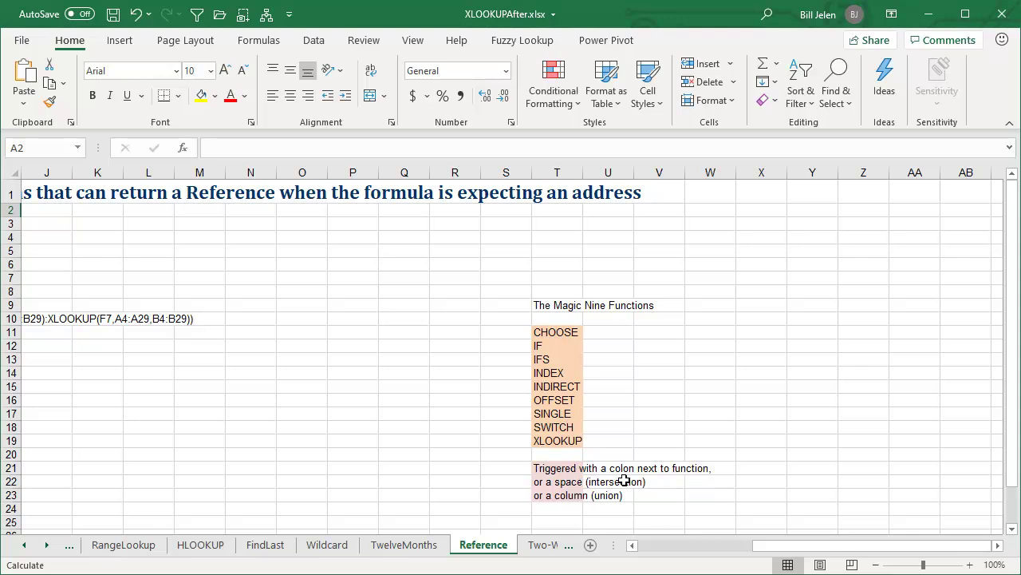
drag(766, 554, 648, 553)
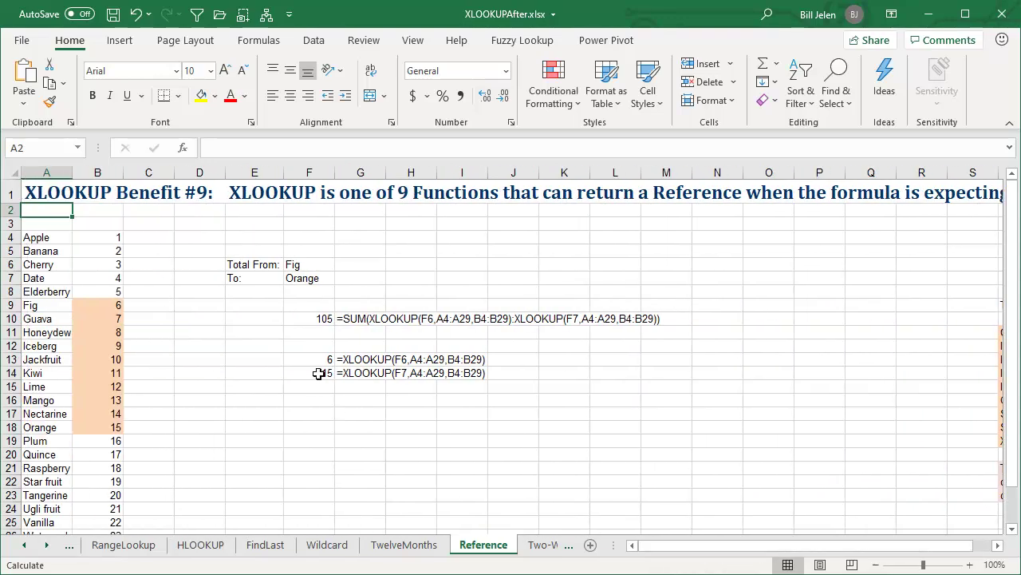
click(314, 359)
click(289, 264)
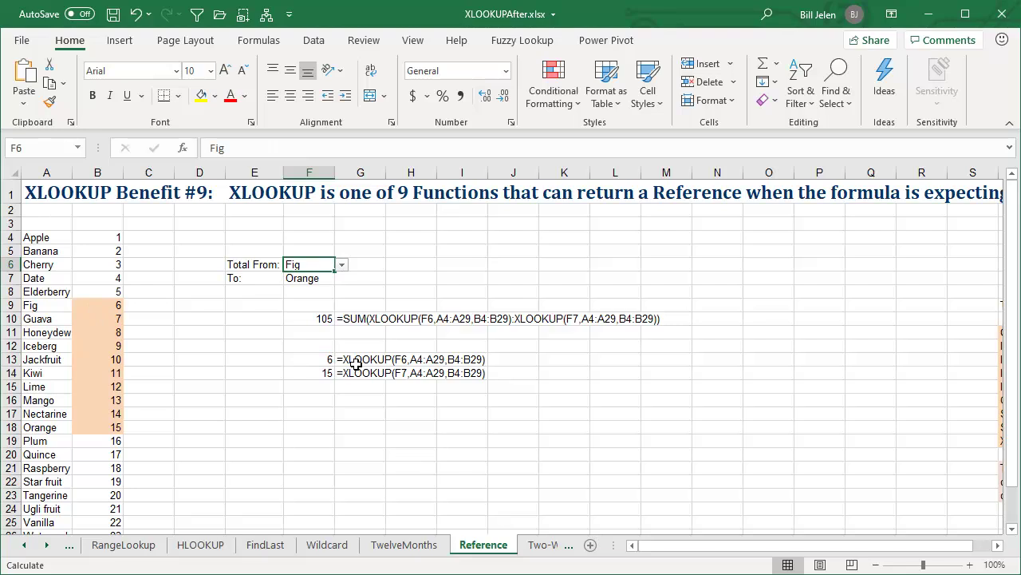
click(315, 359)
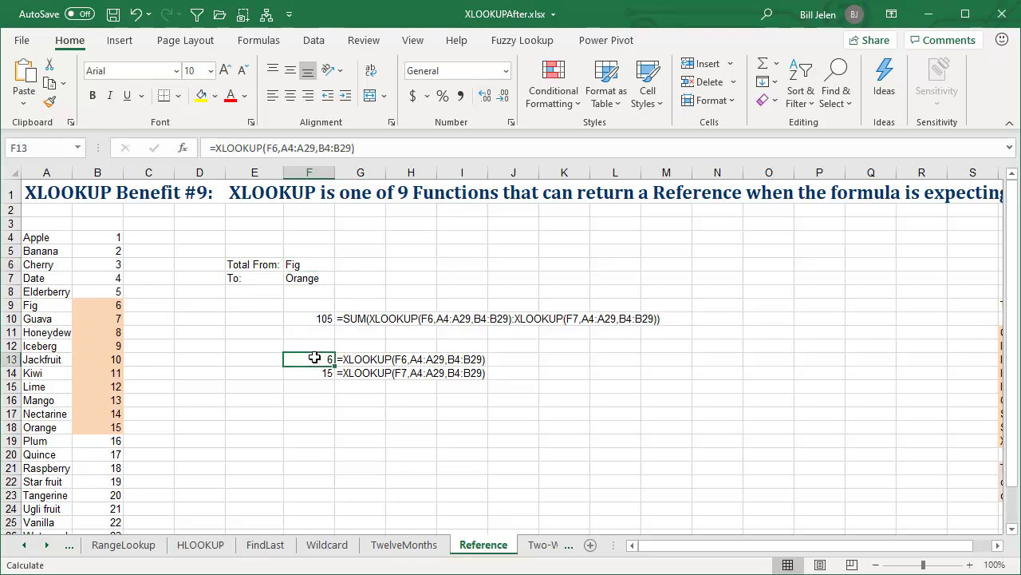
key(F2)
key(Escape)
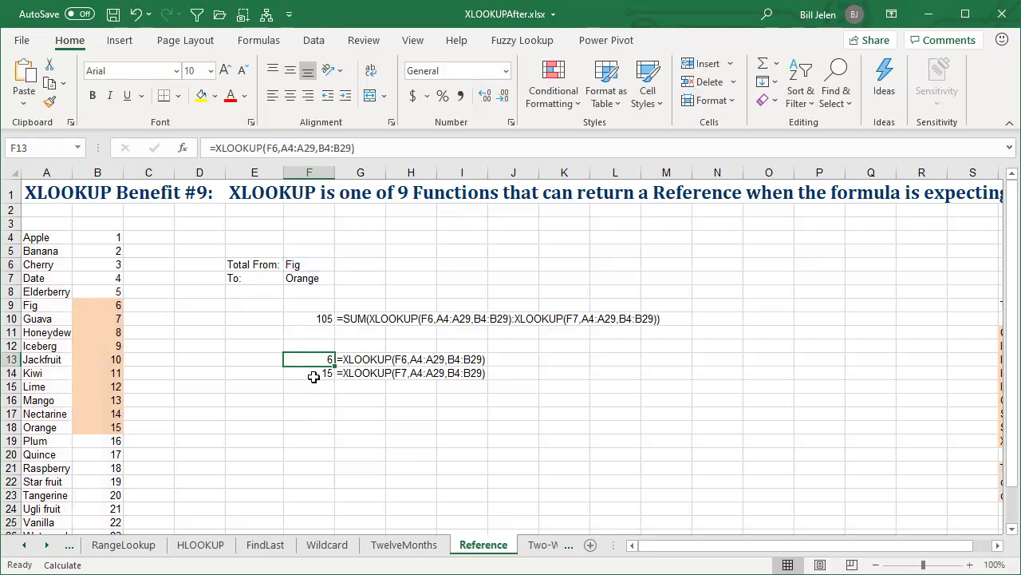
Inspect F14's lookup returning 15 for Orange and the SUM total of 105 in F10, then show the Formulas ribbon
click(315, 372)
key(F2)
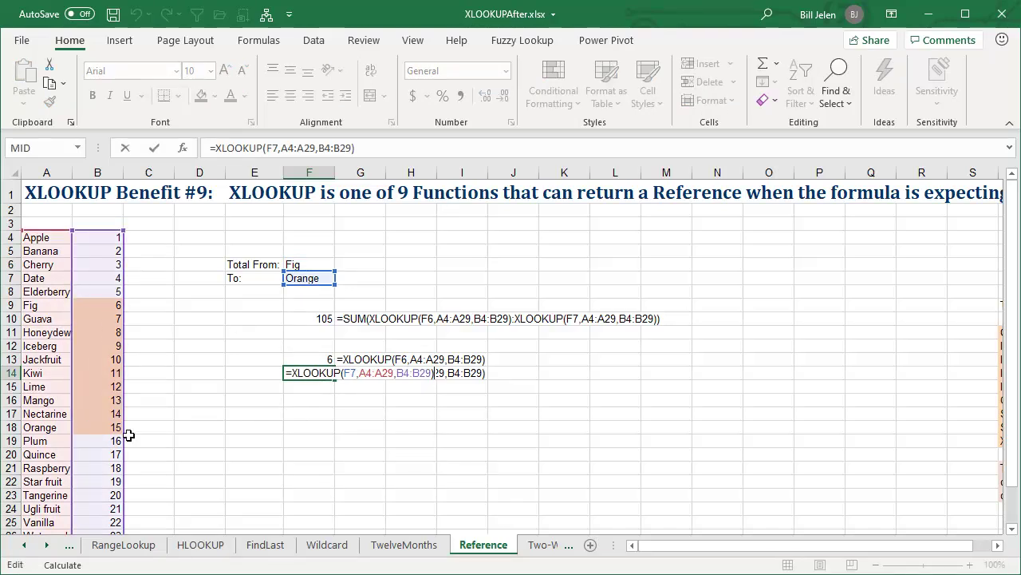
key(Escape)
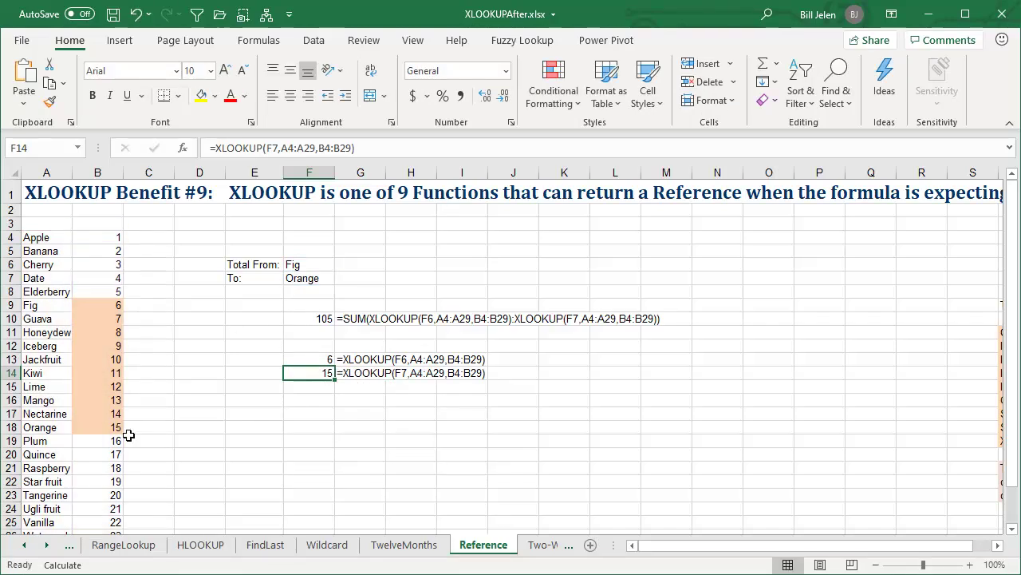
click(313, 319)
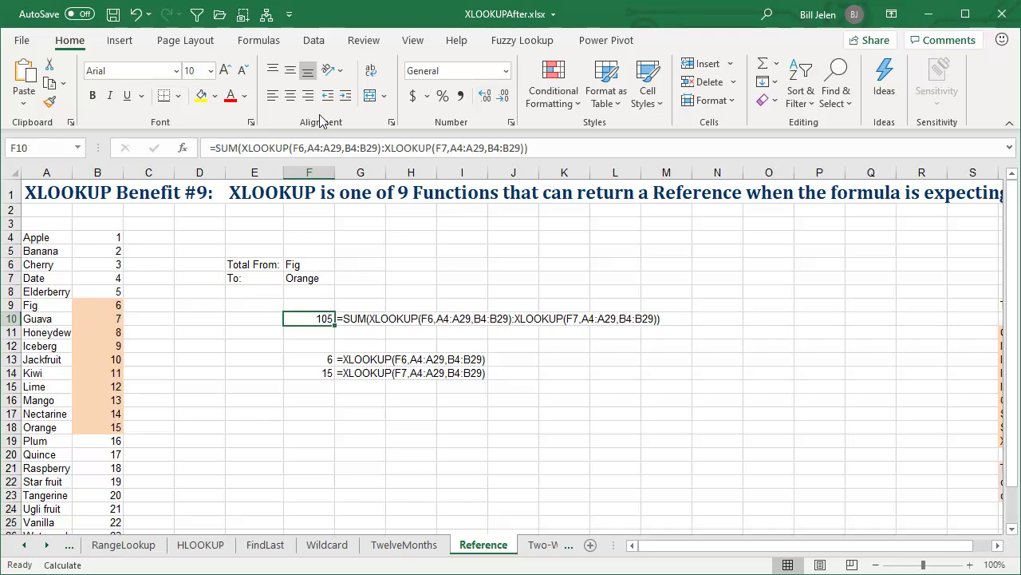
click(250, 45)
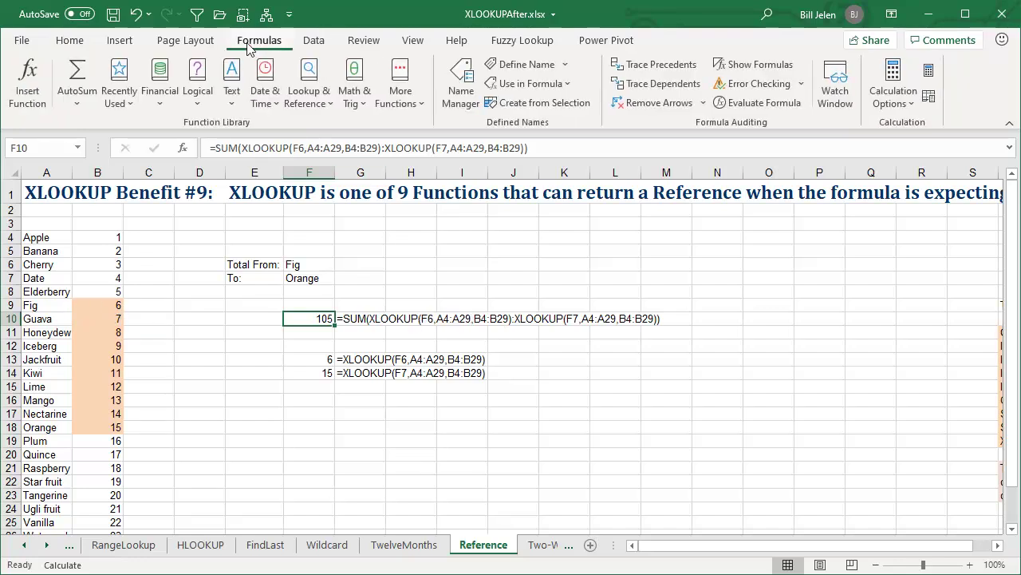
click(735, 110)
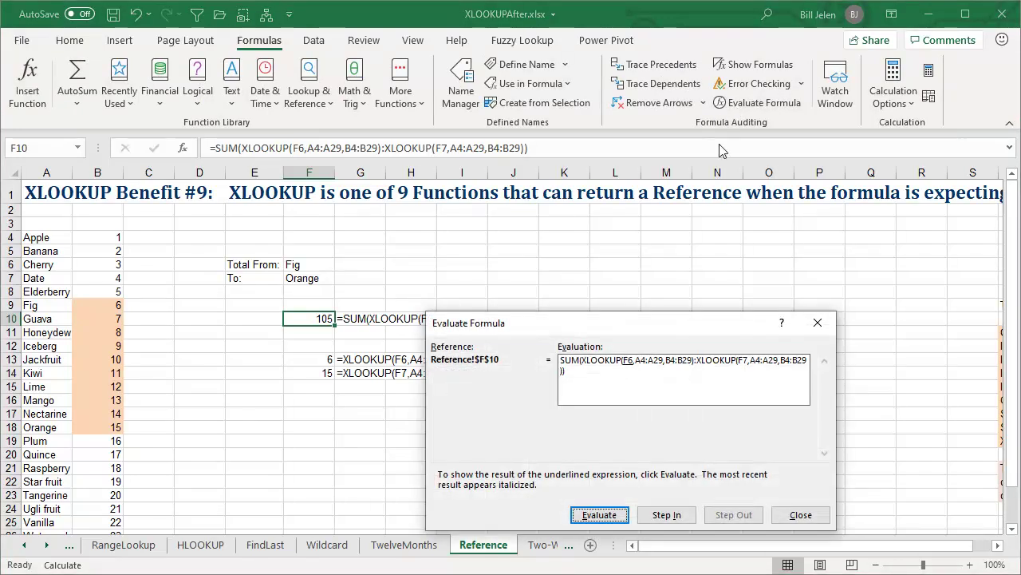
click(599, 515)
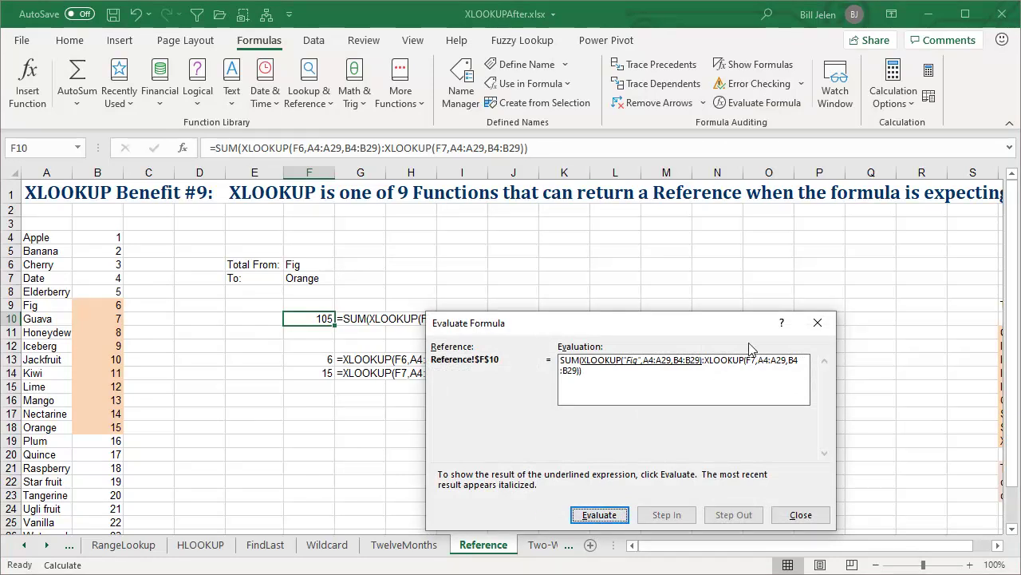
click(599, 514)
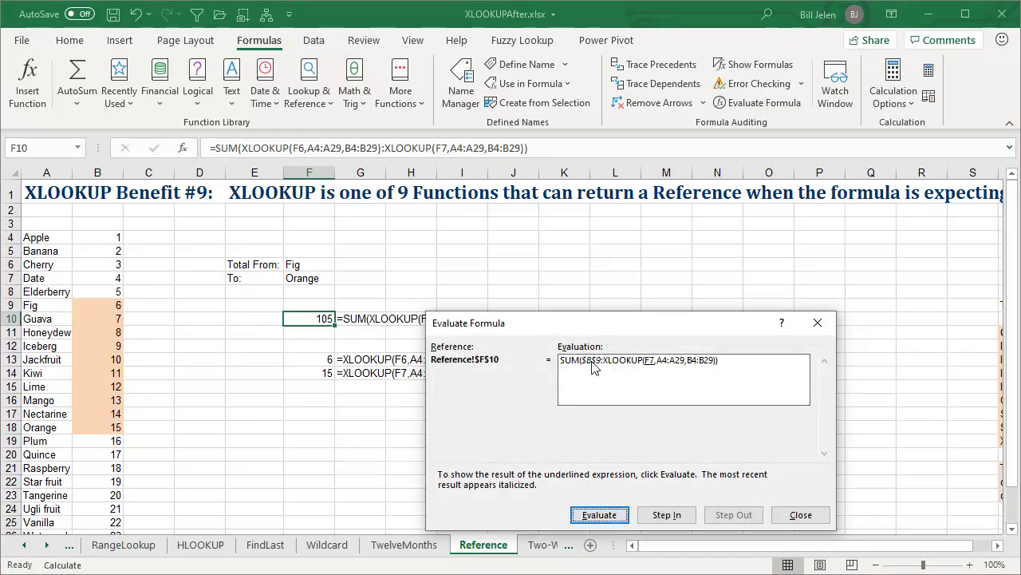
click(600, 514)
click(599, 515)
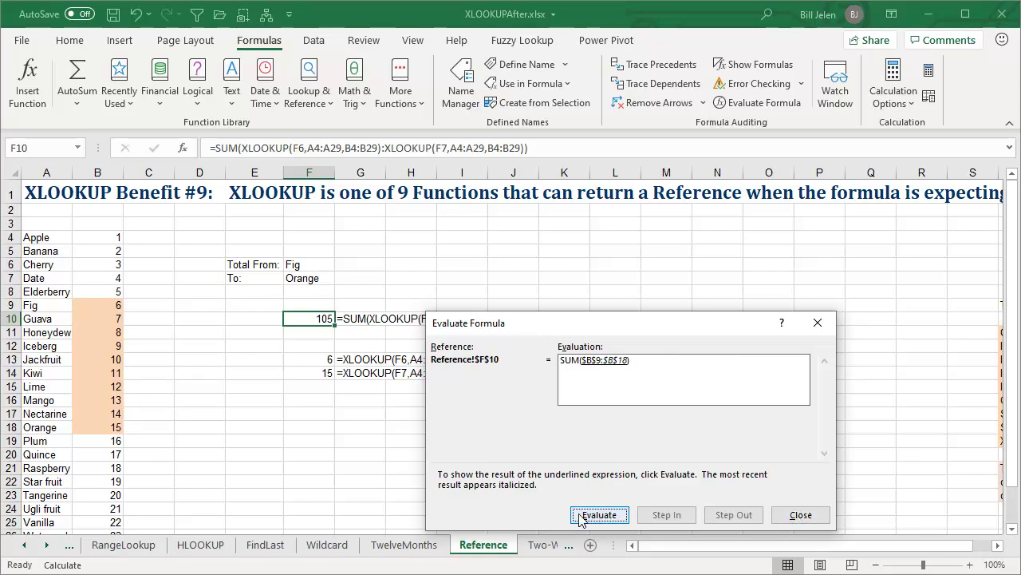
click(794, 515)
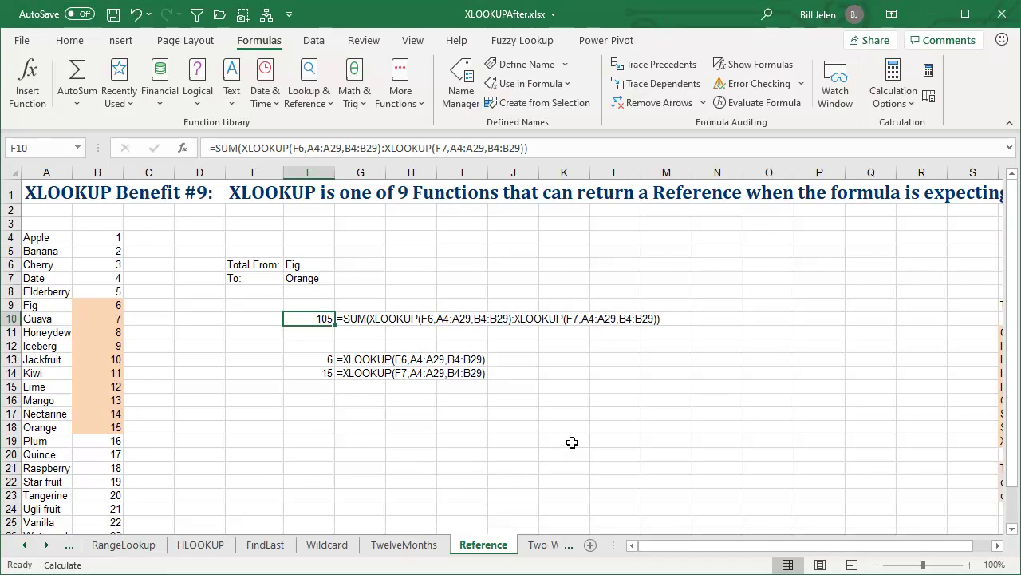
On the Two-Way sheet, show the colour-coded ranges of J10's nested XLOOKUP formula
click(541, 545)
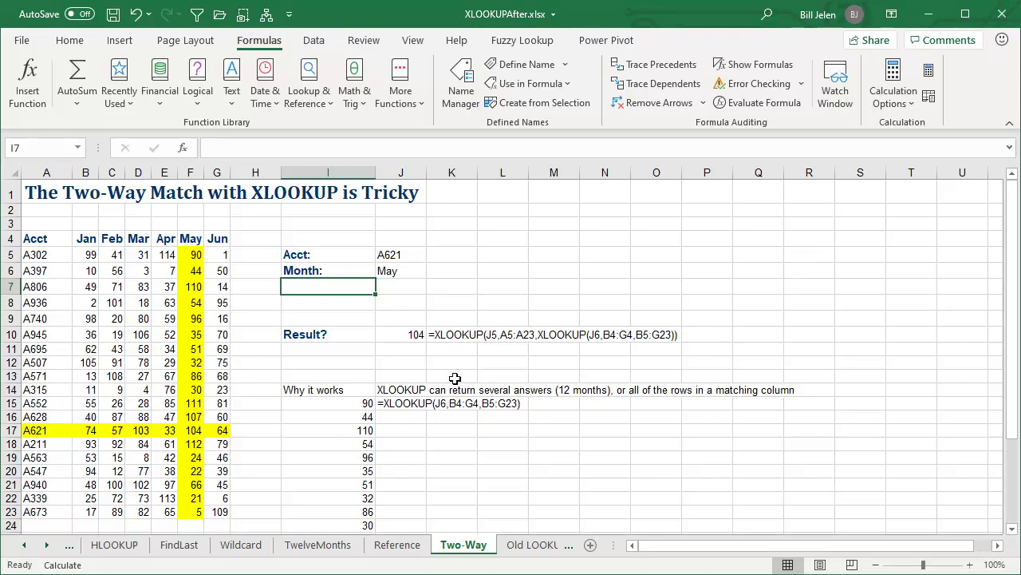
click(413, 335)
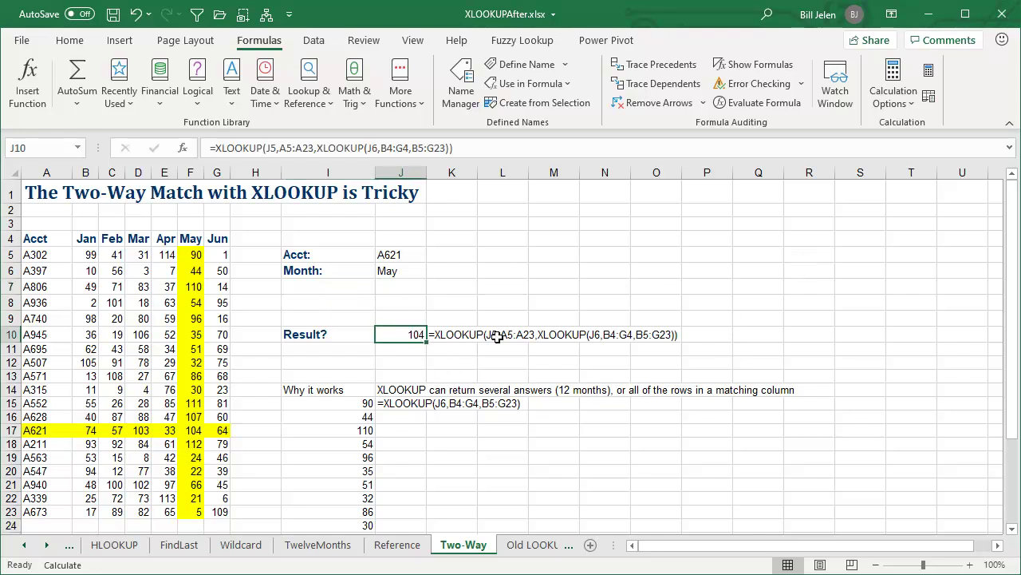
key(F2)
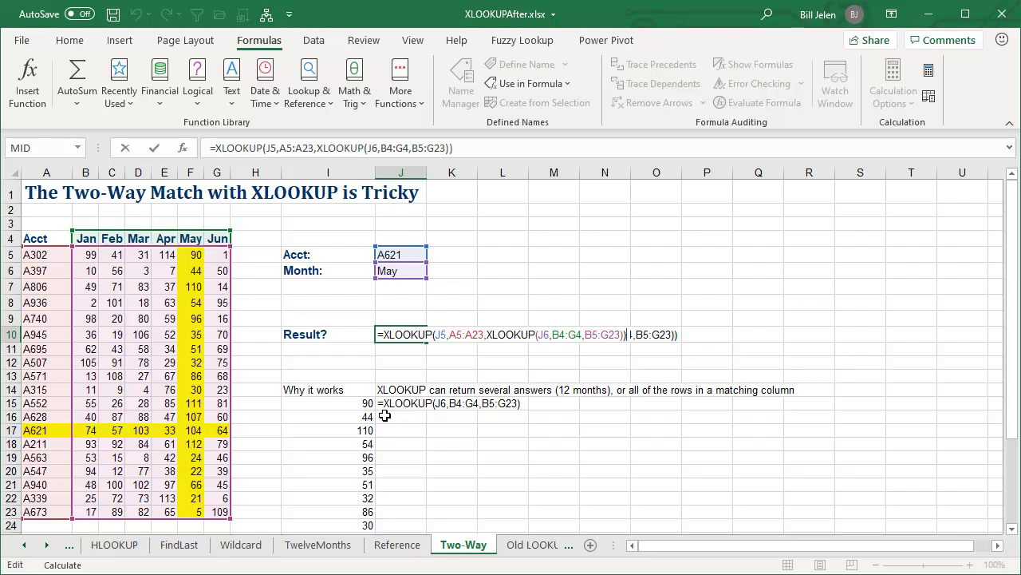
Leave J10 unchanged, inspect I15's spilled May formula, then switch to the Old LOOKUP sheet
key(ctrl+Return)
click(323, 400)
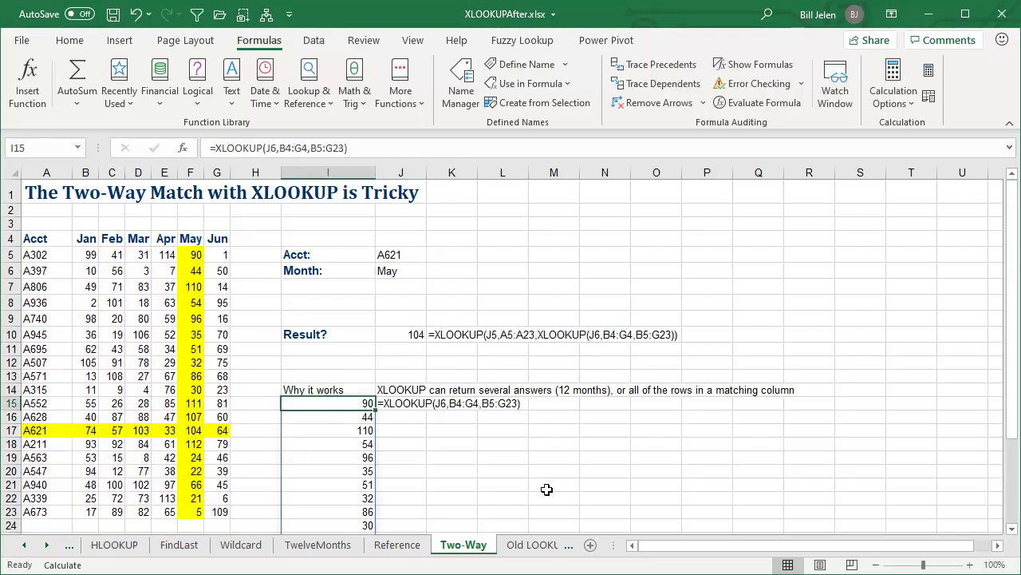
key(F2)
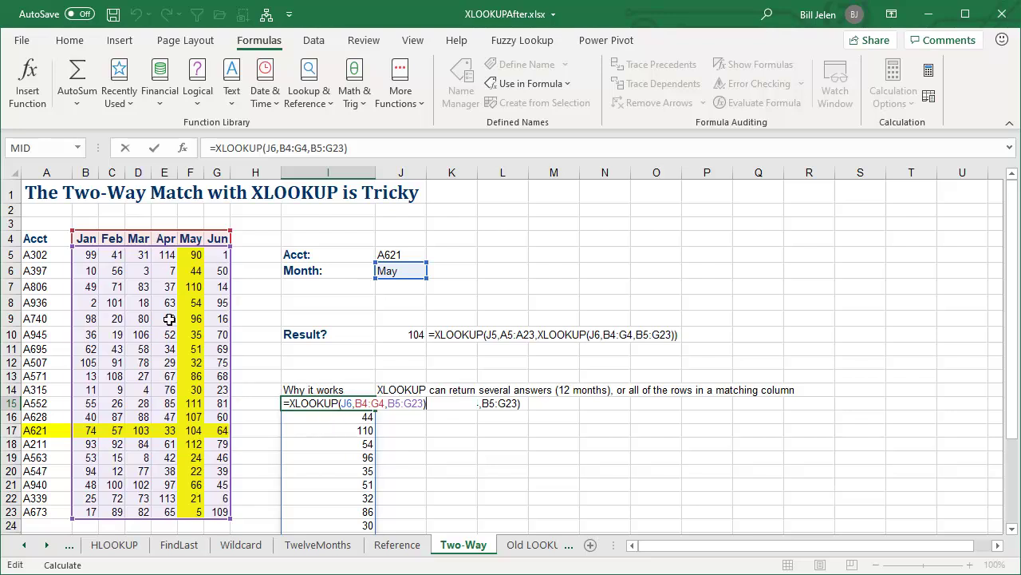
key(Escape)
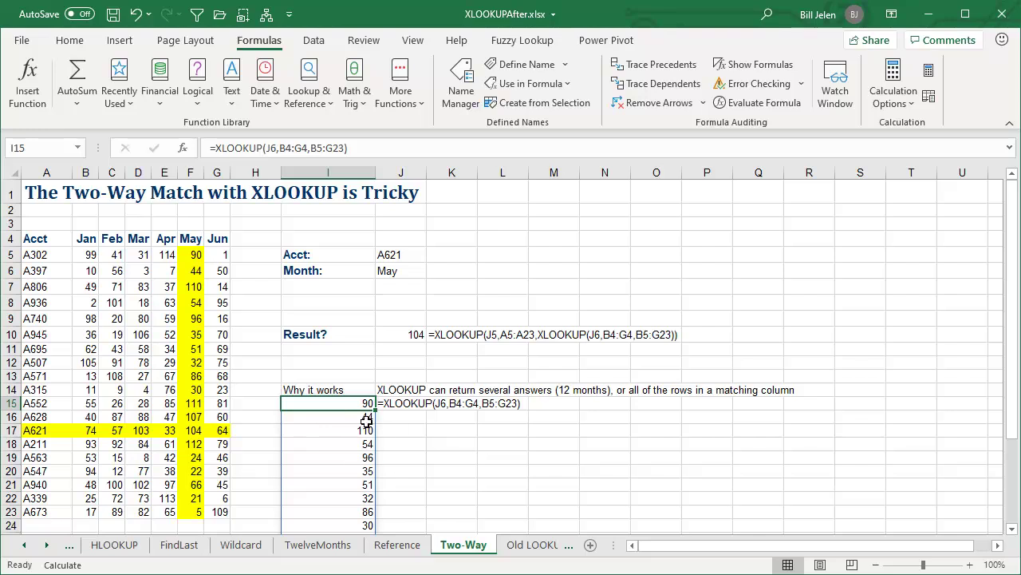
click(405, 335)
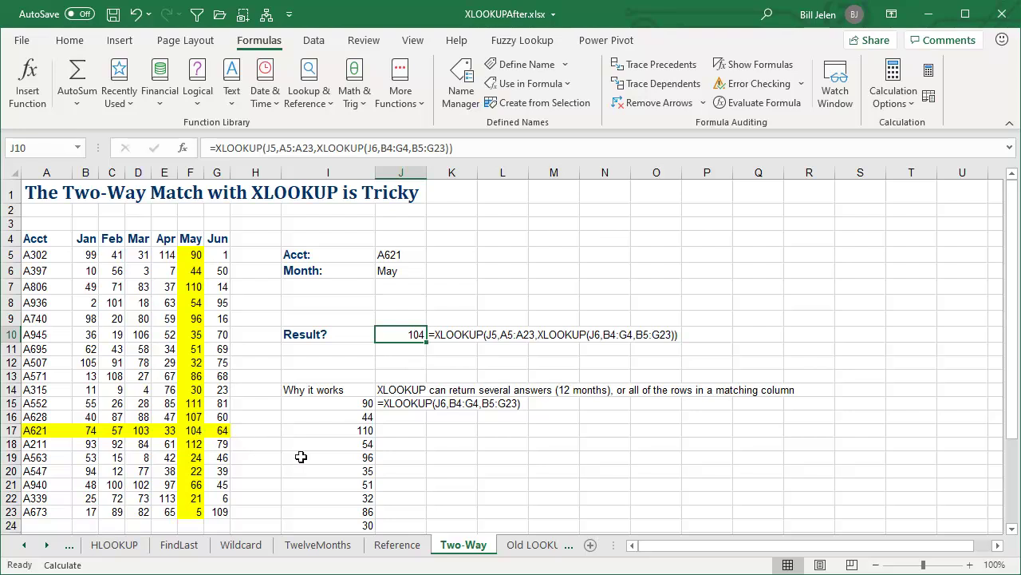
click(525, 545)
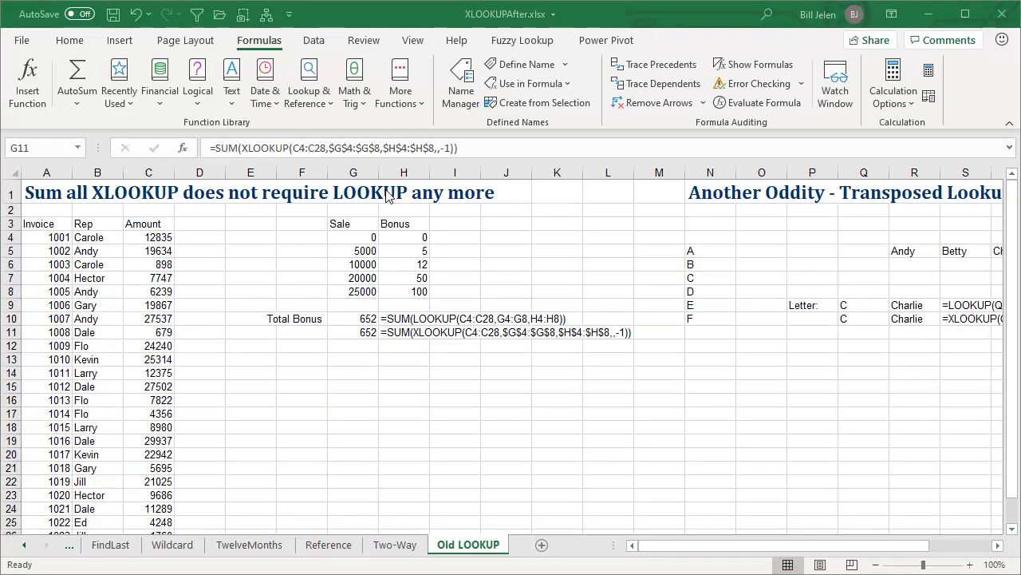
Inspect G10's LOOKUP Total Bonus formula, keeping its 652 result
click(371, 319)
key(F2)
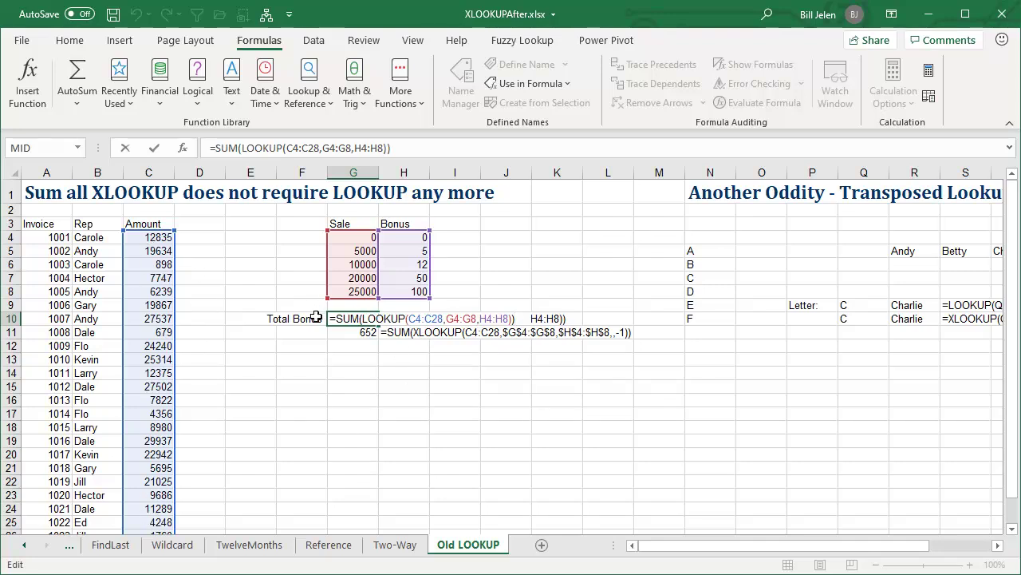
key(ctrl+Return)
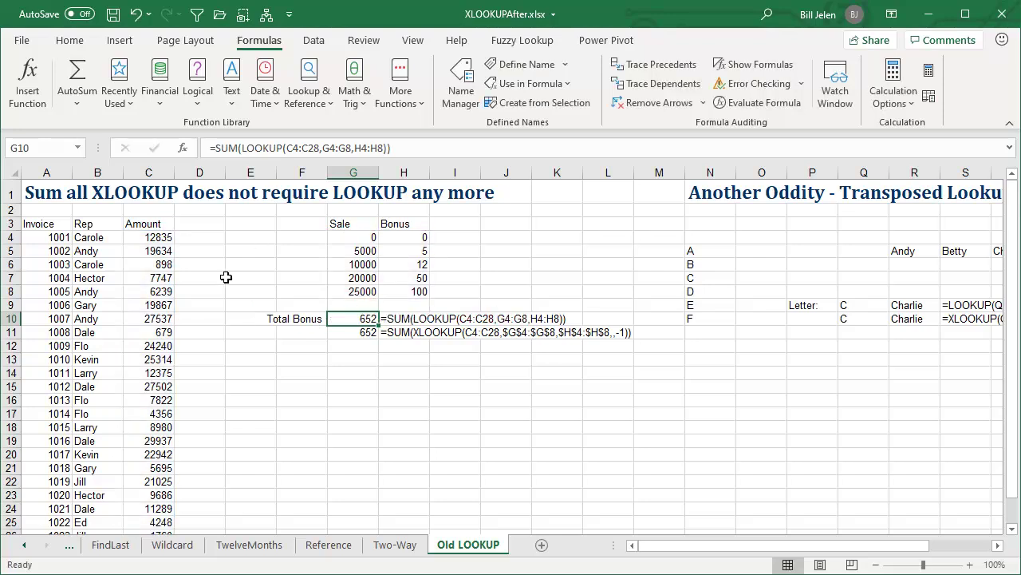
Inspect G11's XLOOKUP Total Bonus formula returning 652, then scroll right to the Transposed Lookup example
click(363, 332)
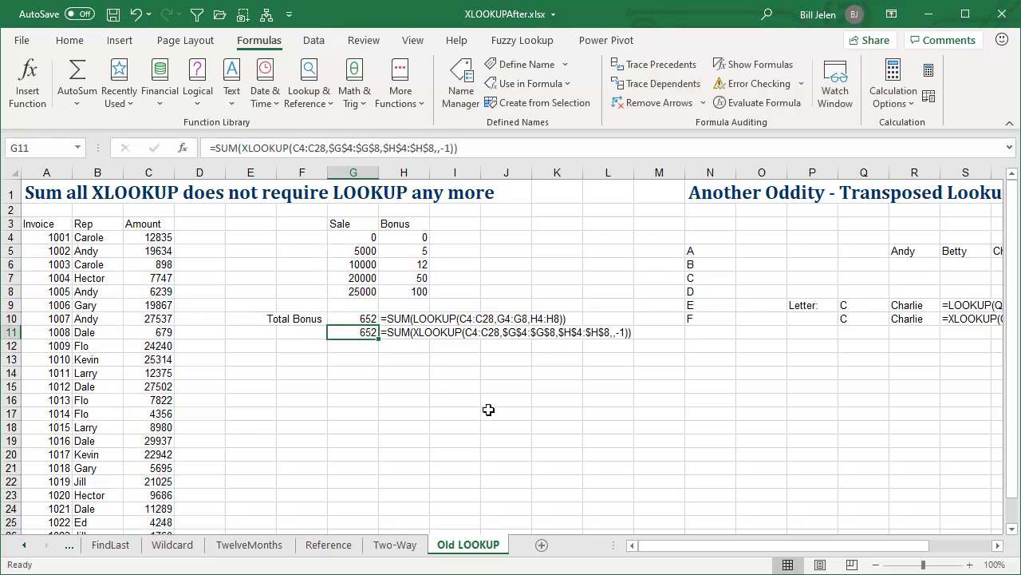
key(F2)
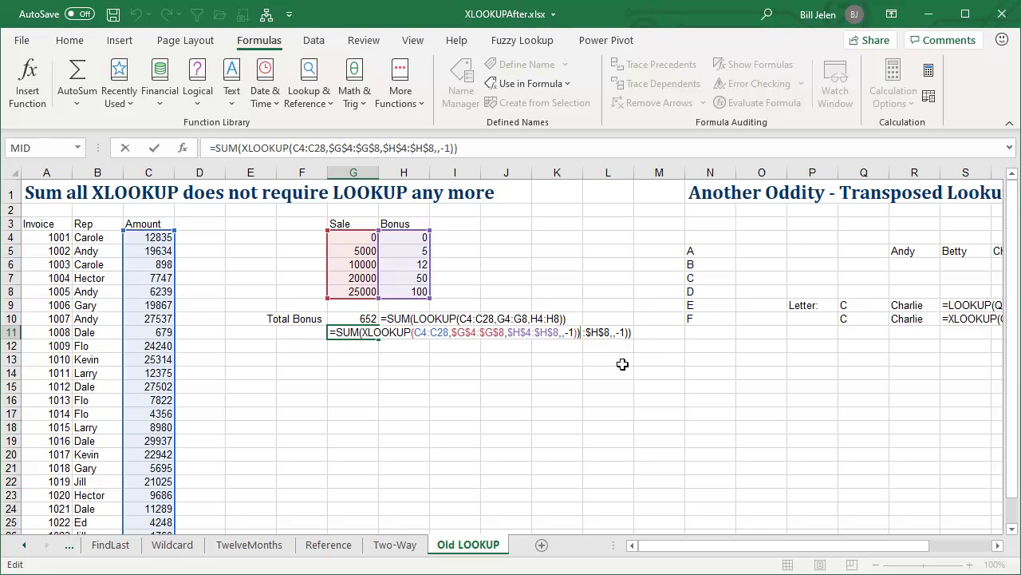
key(ctrl+Return)
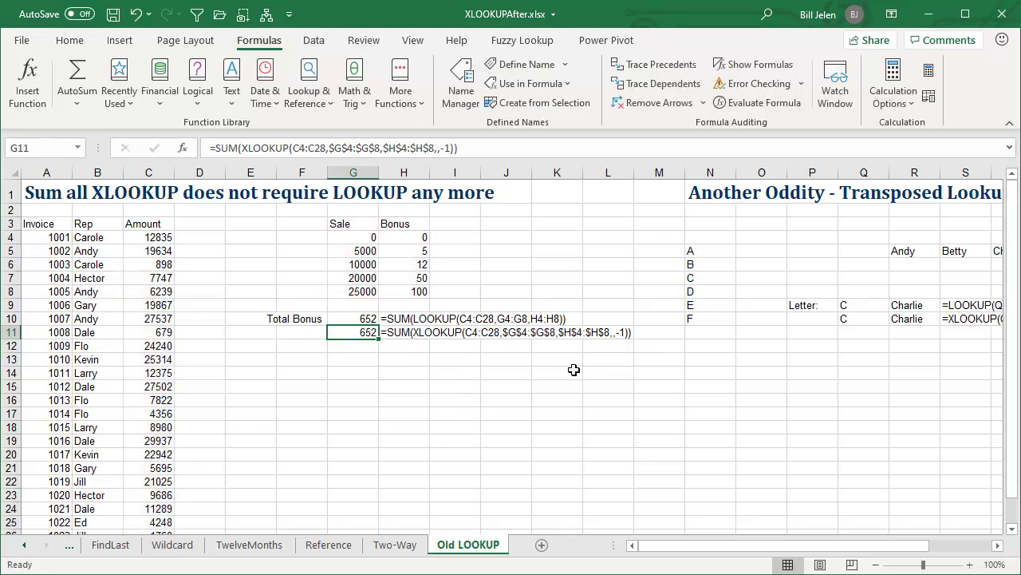
click(997, 545)
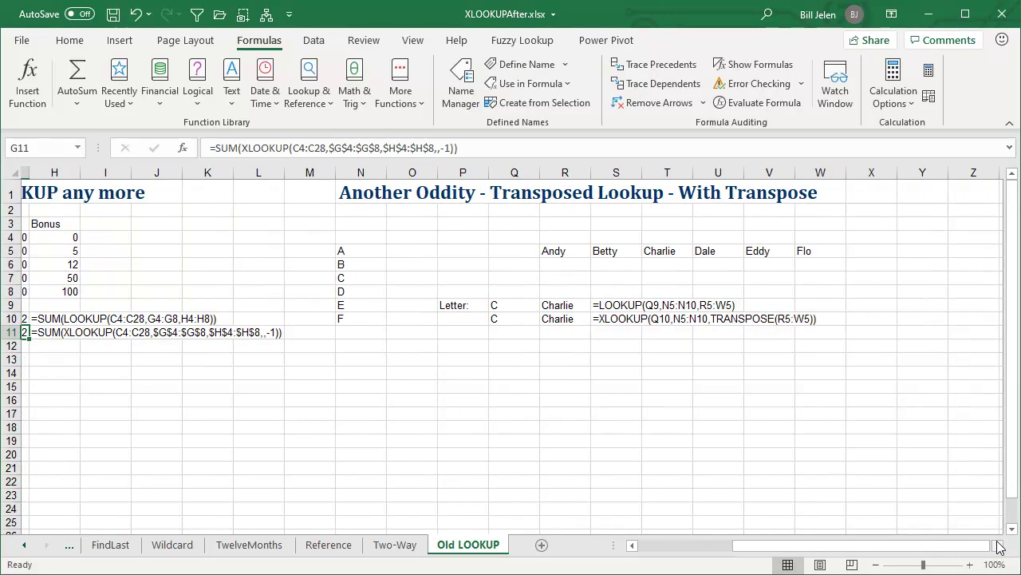
click(997, 545)
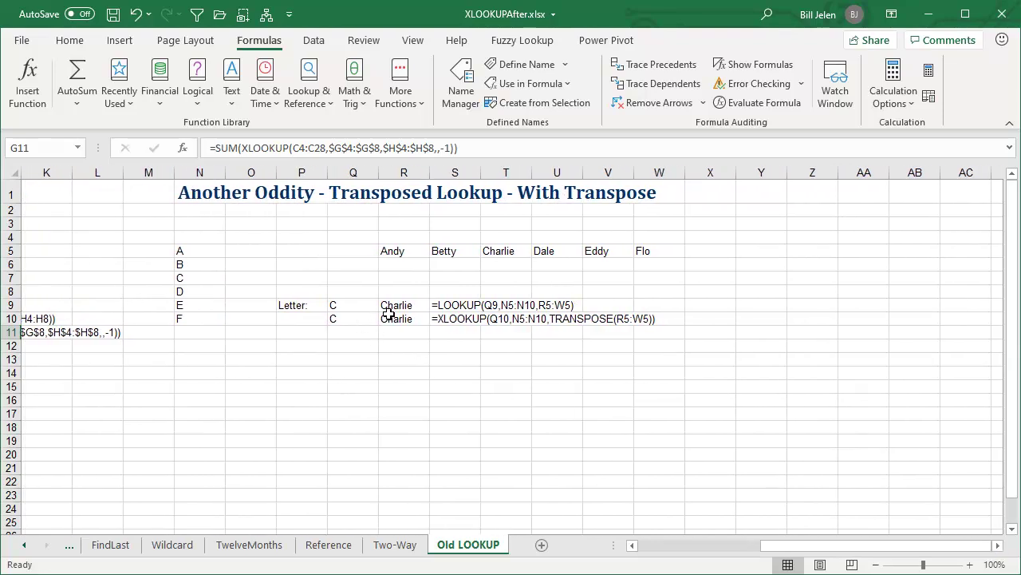
click(388, 308)
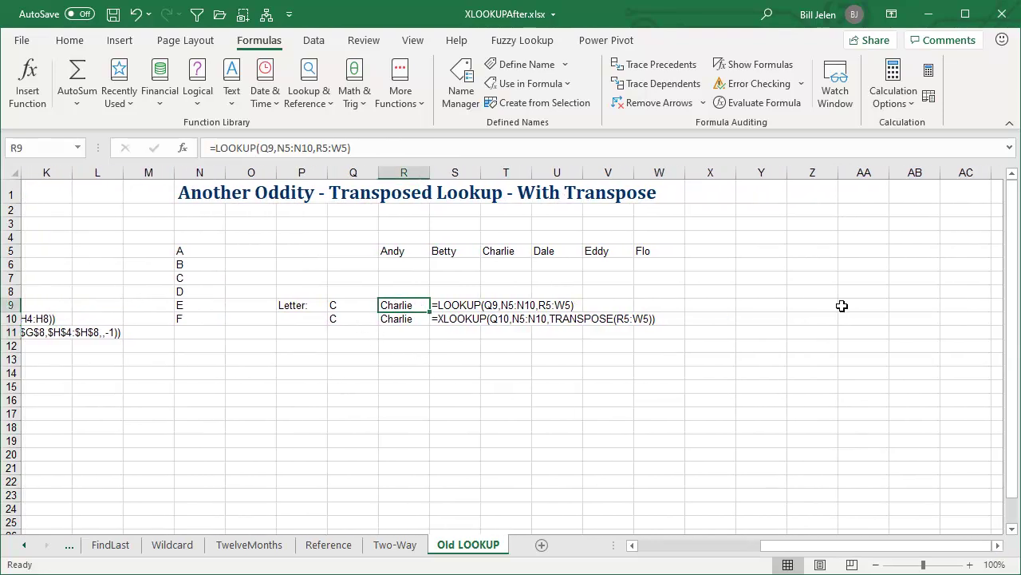
key(F2)
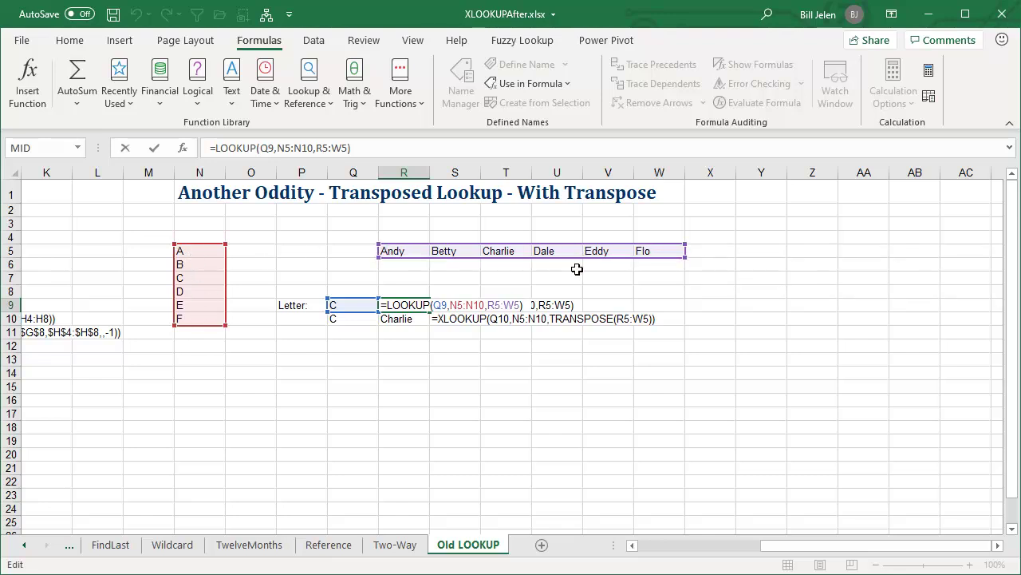
key(ctrl+Return)
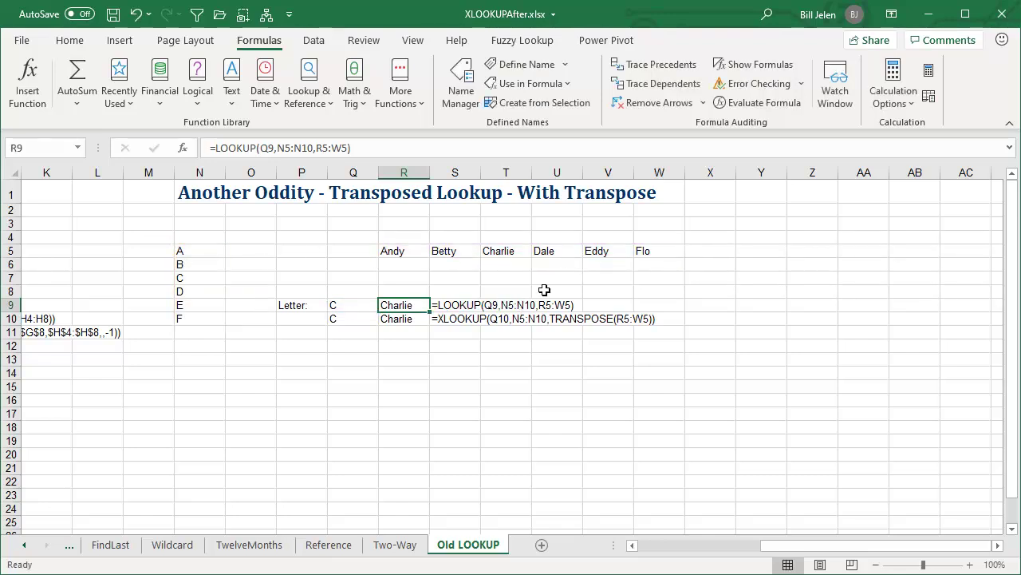
click(401, 319)
key(F2)
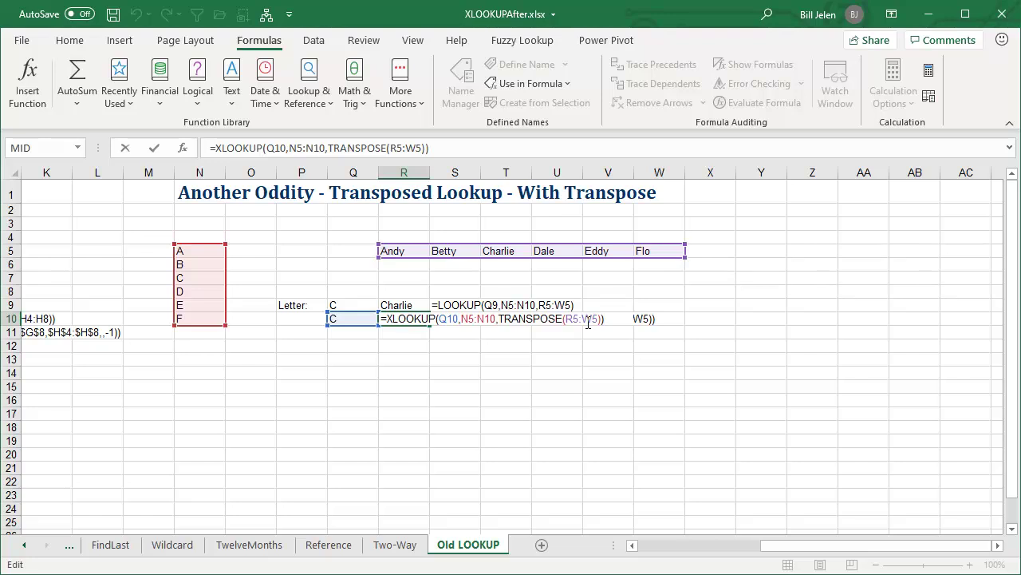
key(ctrl+Return)
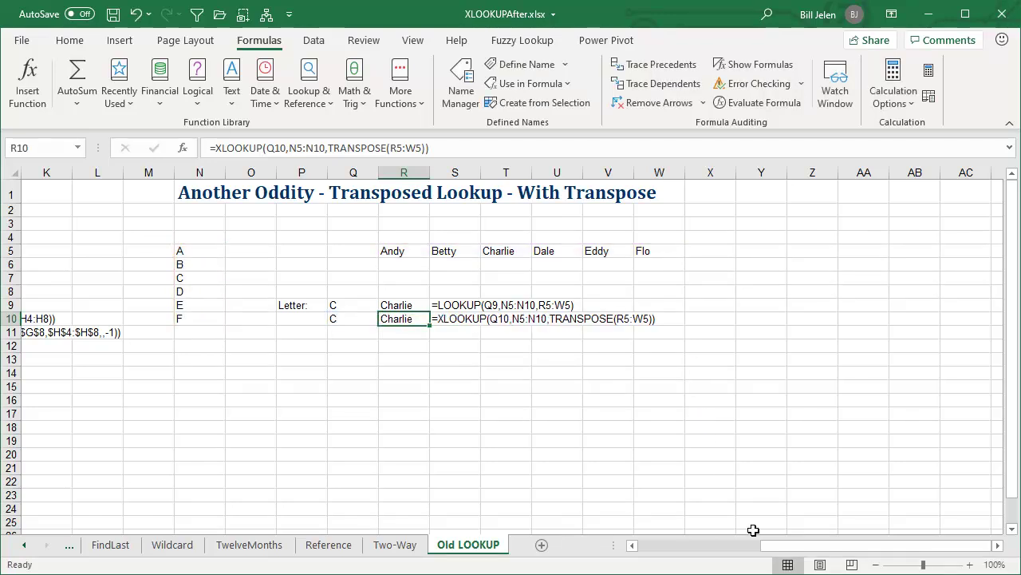
Switch to the Podcast2291.xlsm workbook and step through the BuyTheBook sheet to the Subscribe sheet
click(650, 549)
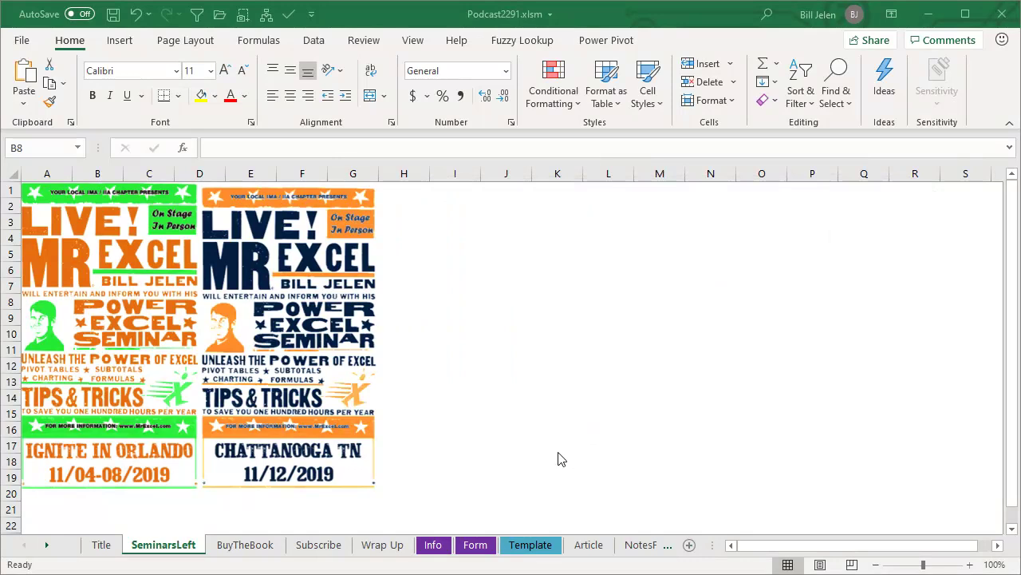
click(250, 546)
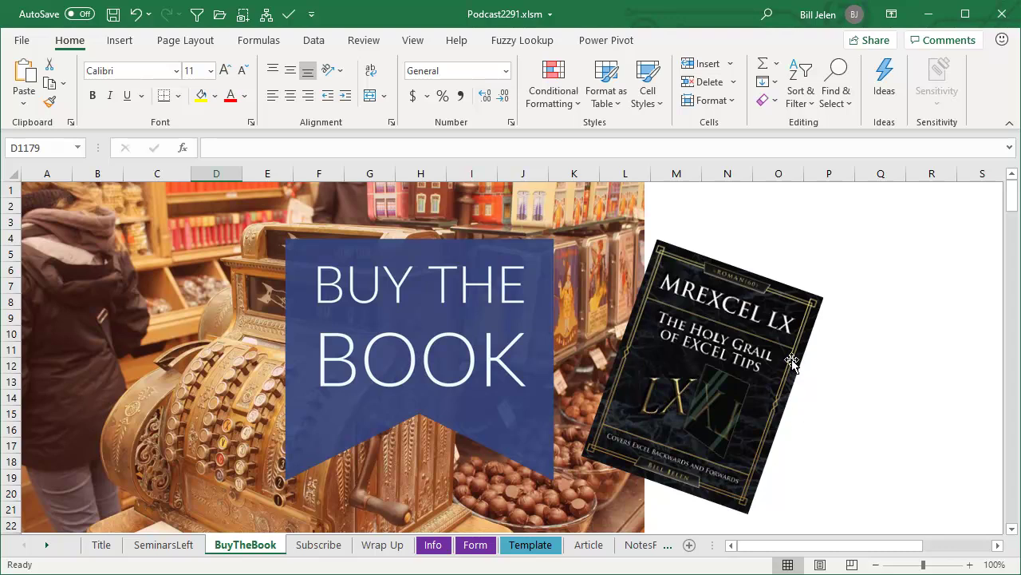
click(319, 548)
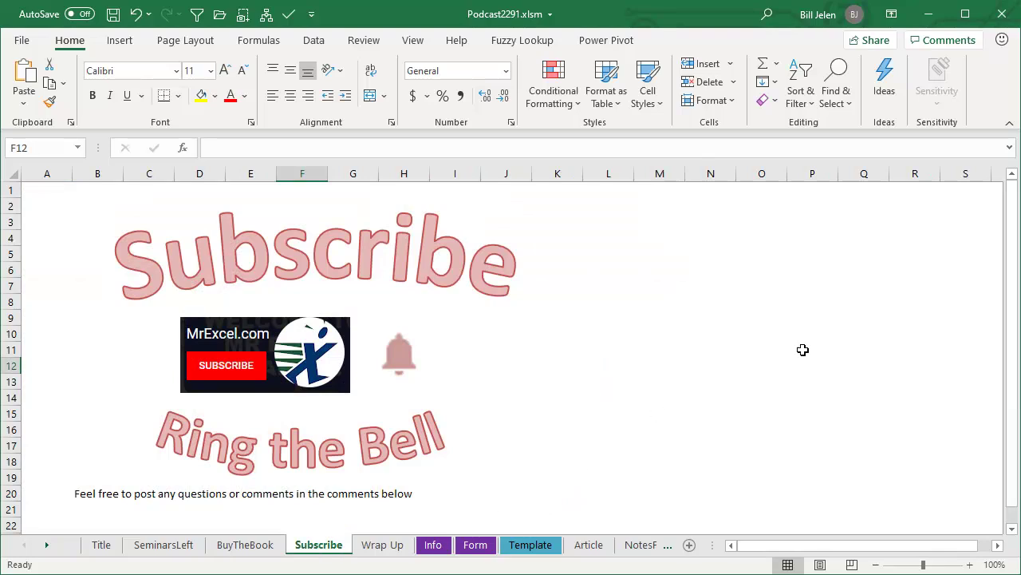